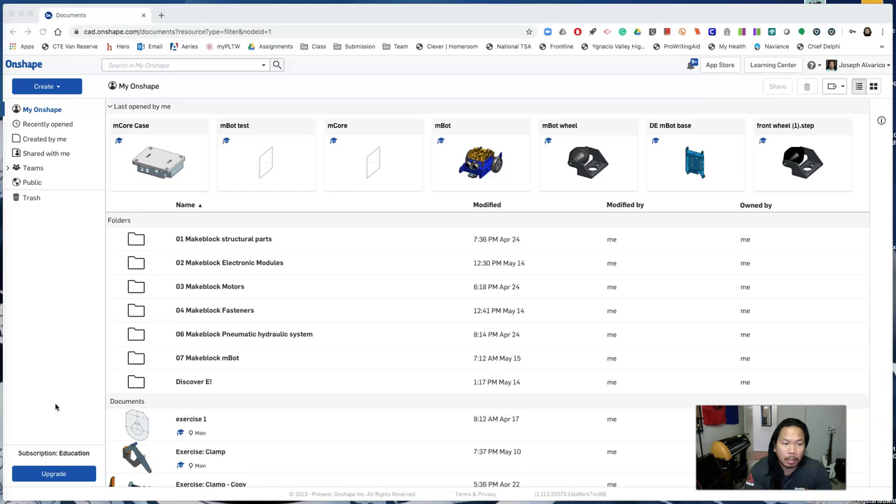
- Create a new document named "Exercise: Tool"
left_click(50, 86)
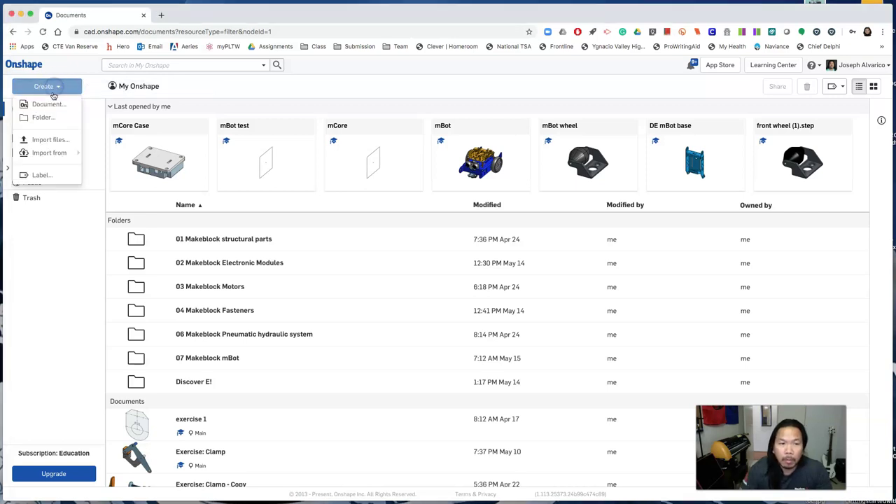
left_click(48, 104)
type("Exerci")
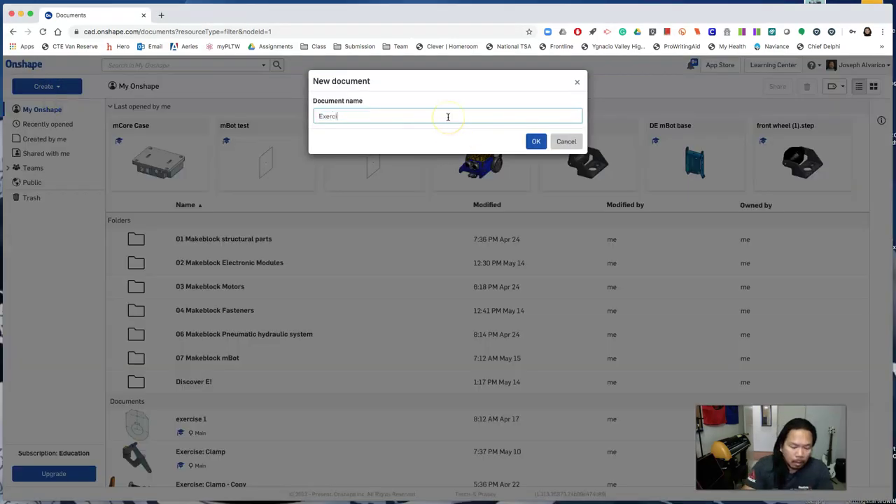
type("se: Tool")
key("Return")
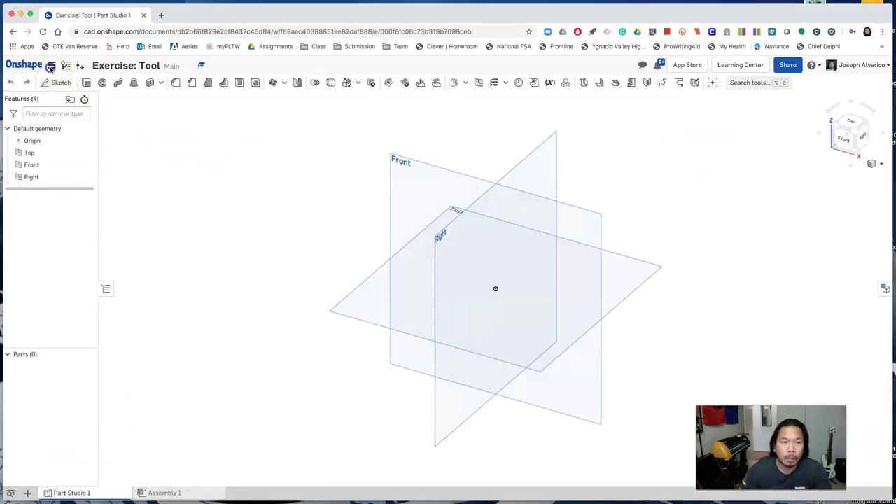
- Review the document's workspace units and accept them with inch as the default length unit
left_click(52, 65)
left_click(80, 130)
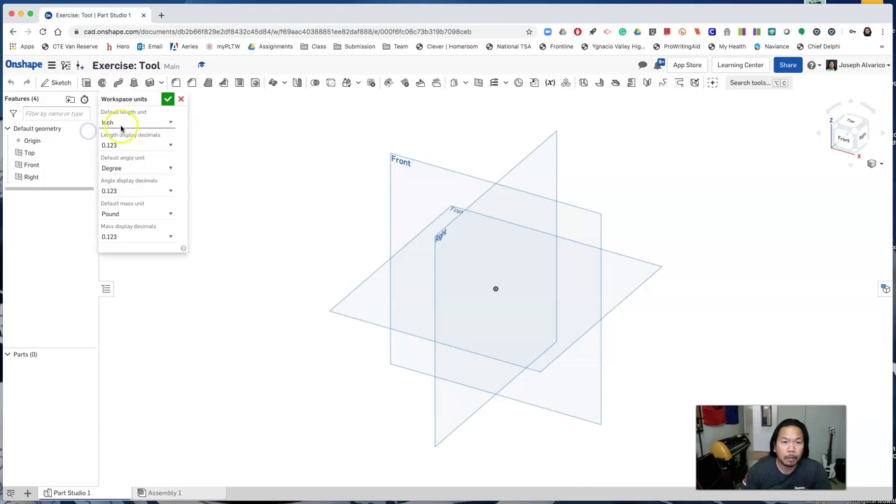
left_click(164, 96)
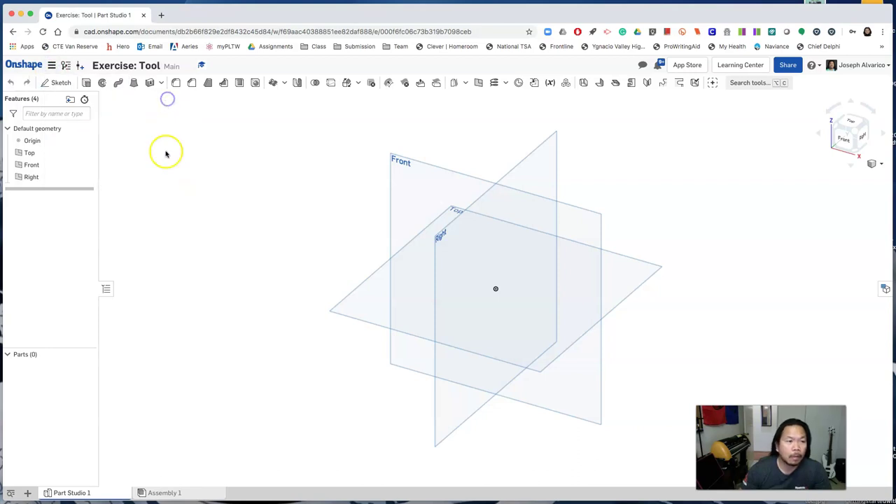
- Start a sketch on the Top plane, orient the view normal to it and hide the default planes
left_click(56, 83)
left_click(344, 311)
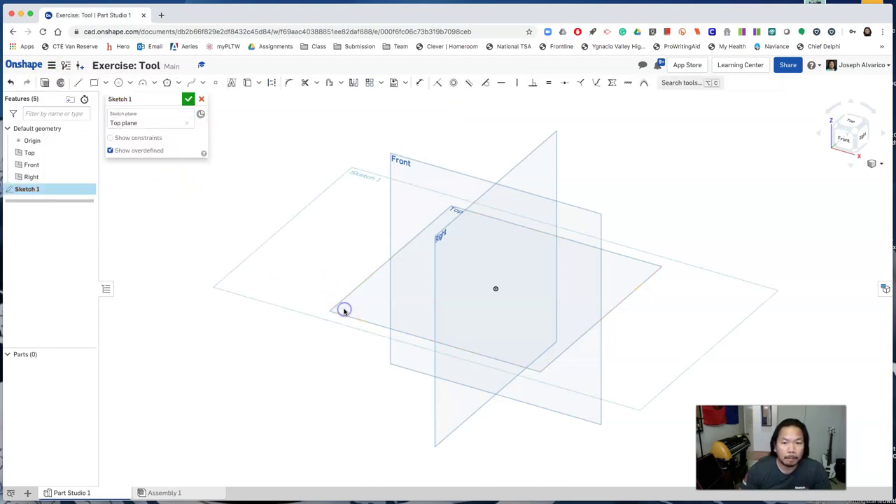
right_click(346, 310)
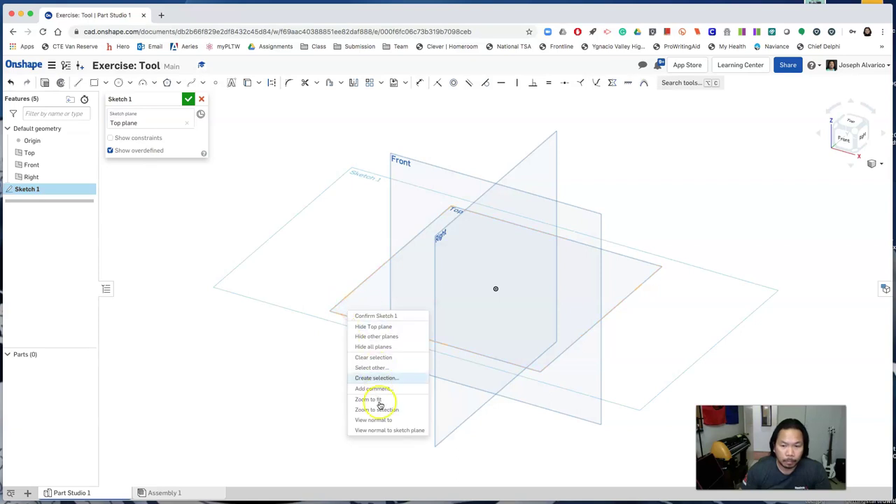
left_click(386, 424)
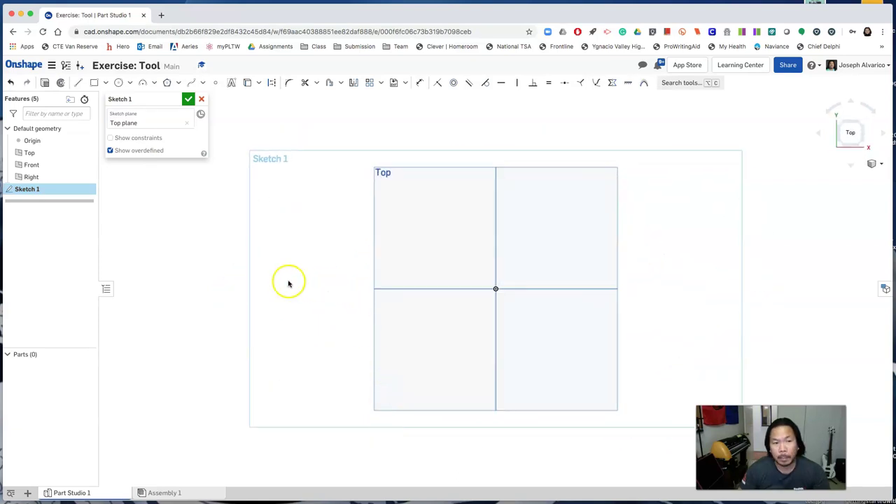
key("p")
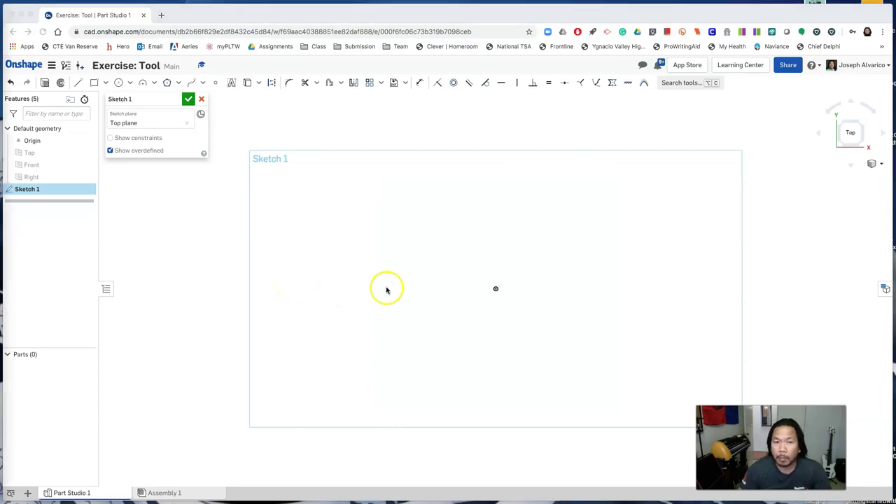
- Sketch a circle about 1.75 in in diameter centred on the origin
scroll(392, 287, "up", 3)
left_click(119, 82)
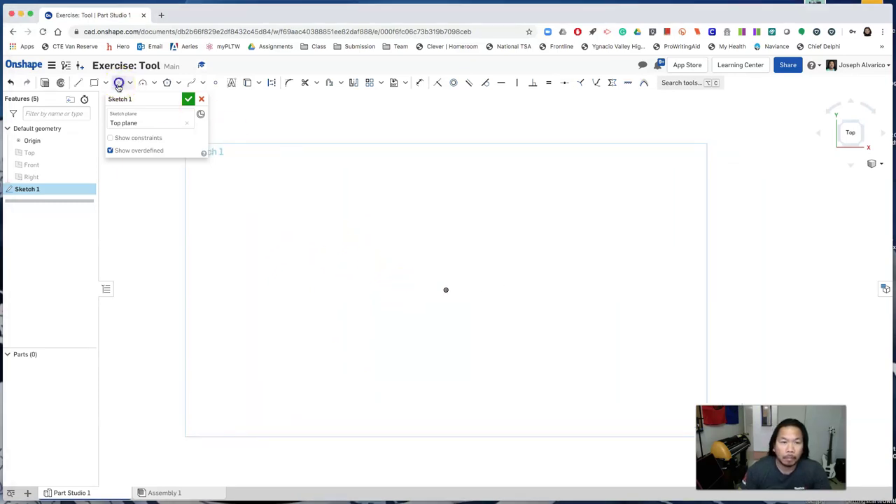
left_click(446, 289)
left_click(424, 259)
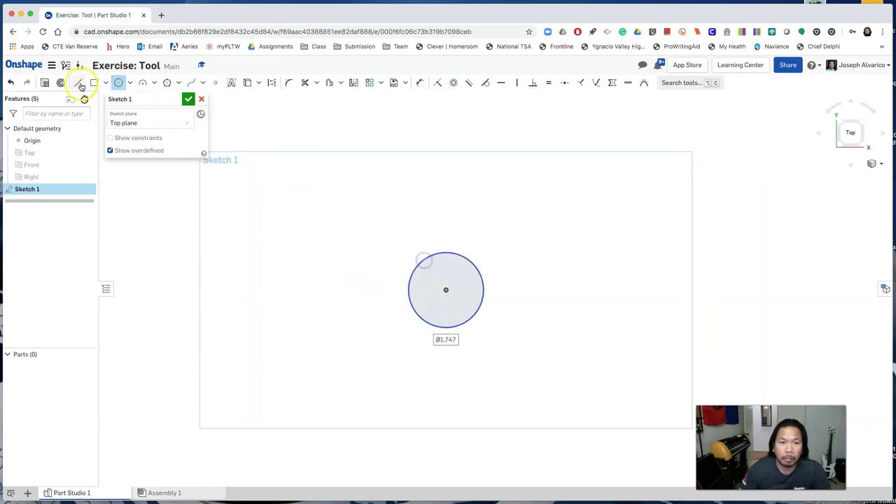
- Sketch a horizontal line about 4.73 in long from the origin out to the right of the circle
left_click(78, 83)
middle_click_drag(446, 290, 256, 286)
left_click(257, 285)
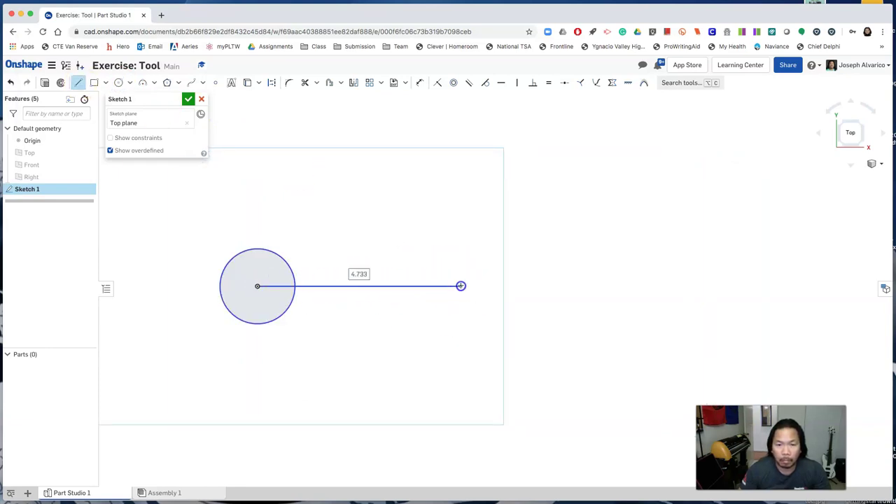
left_click(461, 286)
- Sketch a circle about 1.02 in in diameter at the line's free end, plus a larger concentric circle around it
left_click(119, 83)
left_click(462, 287)
left_click(453, 266)
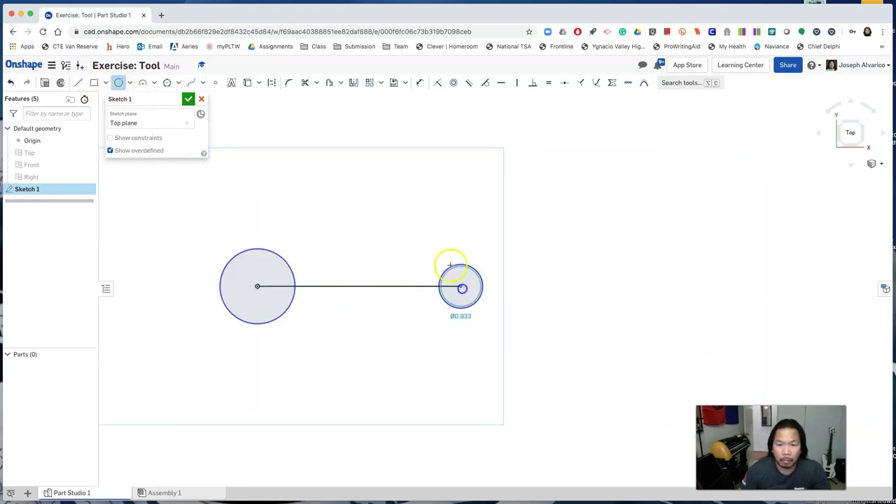
left_click(460, 286)
left_click(444, 250)
right_click(292, 268)
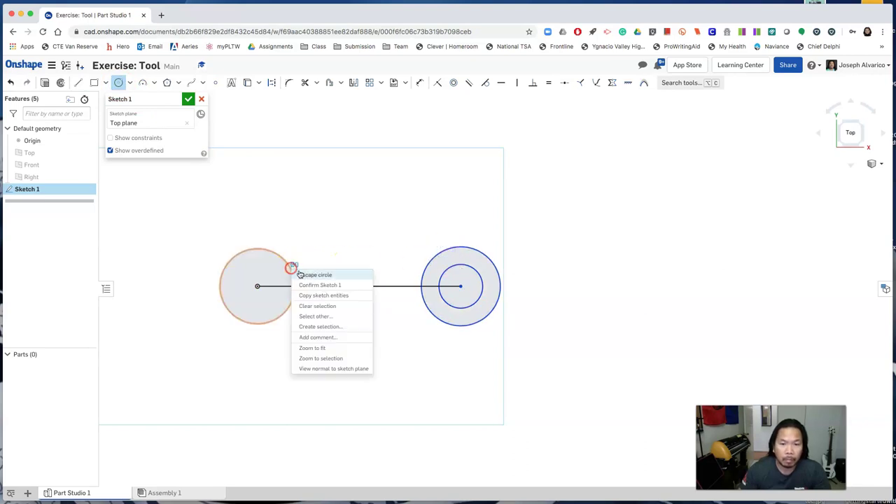
left_click(315, 274)
- Connect the two outer circles with two lines, one above the centre line and one about 3.22 in long below it
left_click(78, 82)
left_click(290, 267)
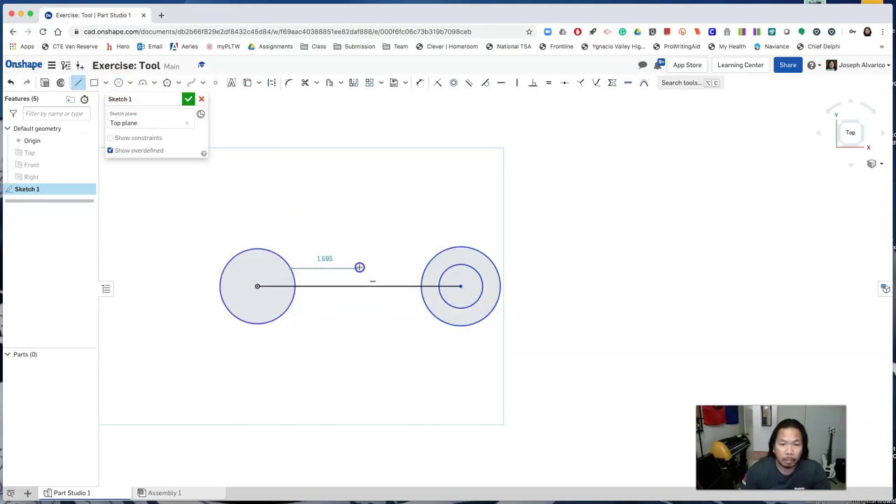
left_click(425, 263)
left_click(290, 305)
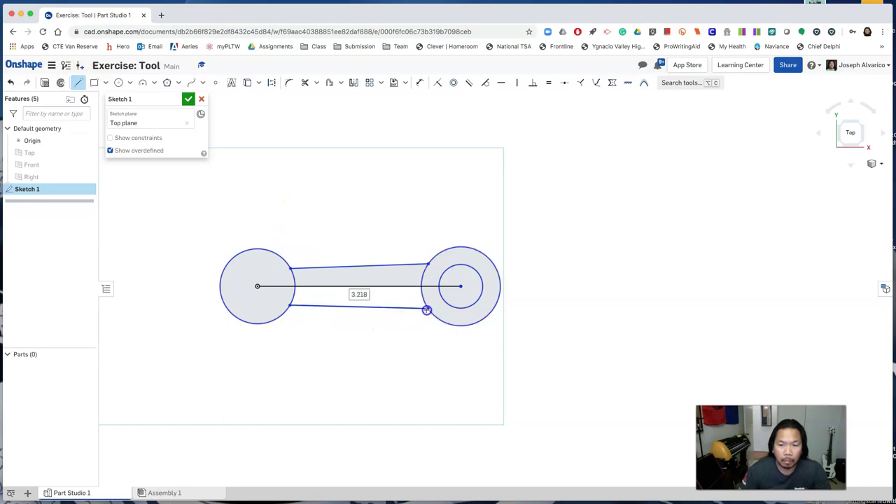
left_click(427, 309)
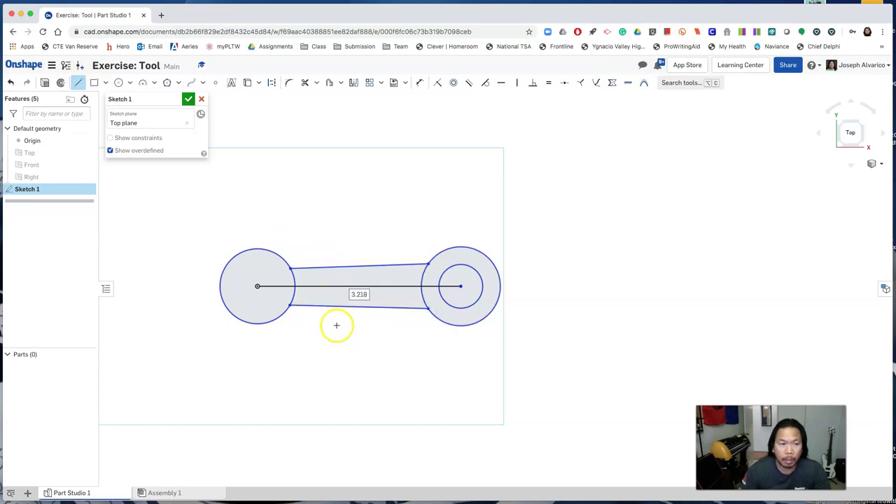
- Sketch a six-sided inscribed polygon centred on the origin, and convert the line between the circle centres to construction
left_click(178, 84)
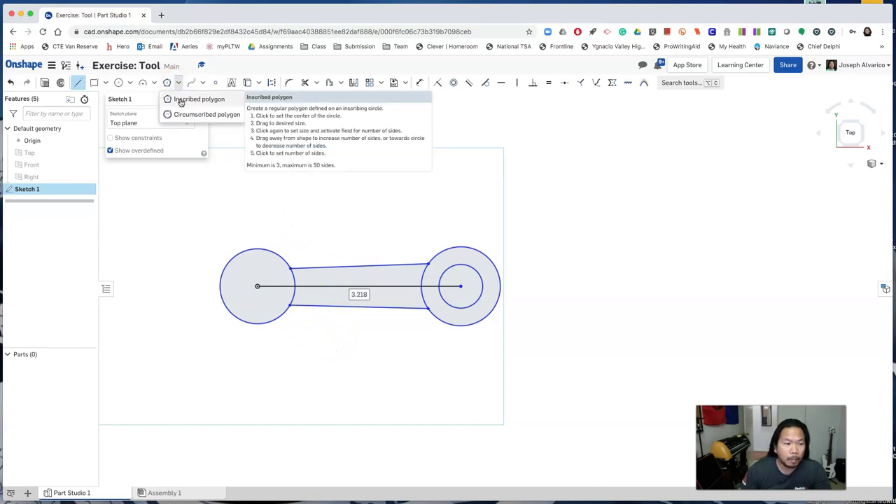
left_click(189, 99)
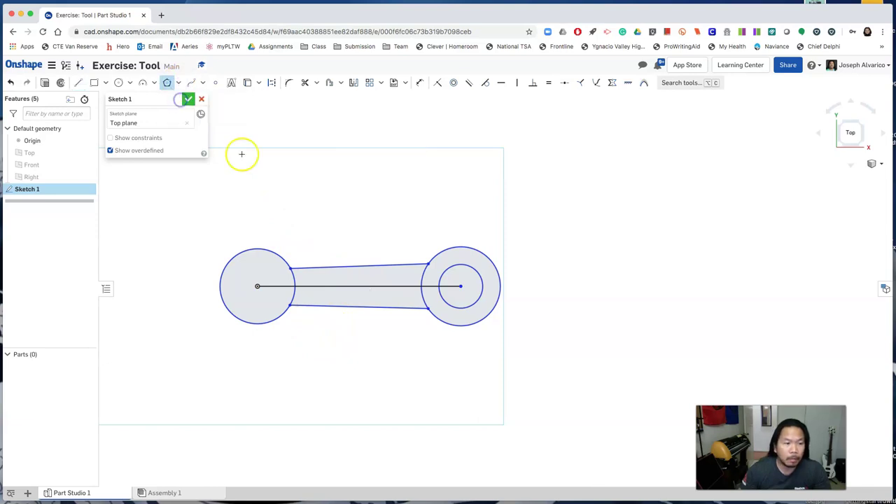
scroll(269, 285, "up", 3)
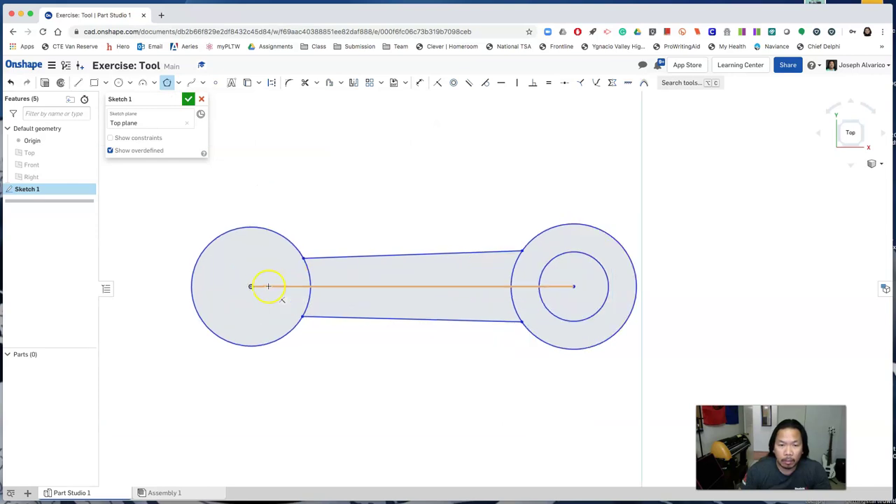
left_click(250, 286)
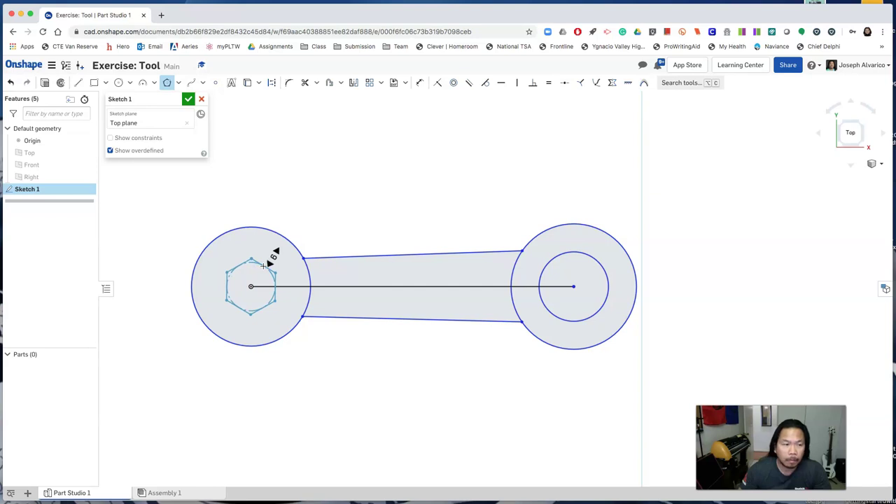
left_click(264, 264)
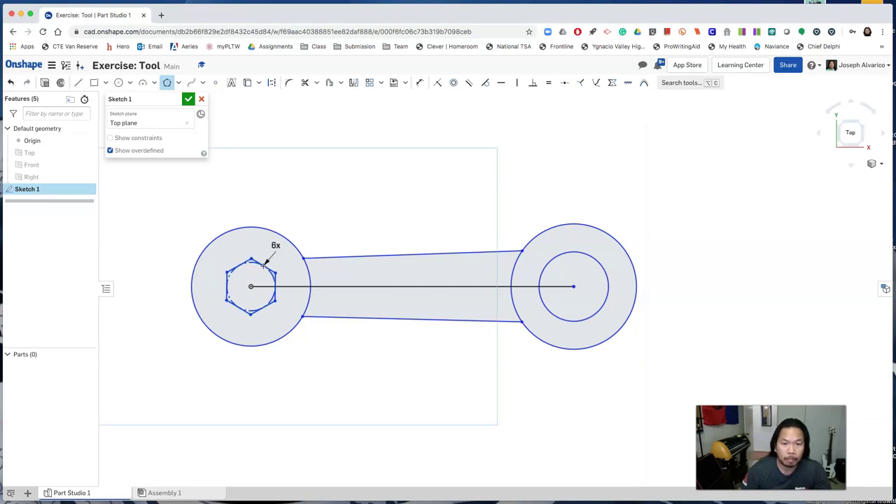
key("Escape")
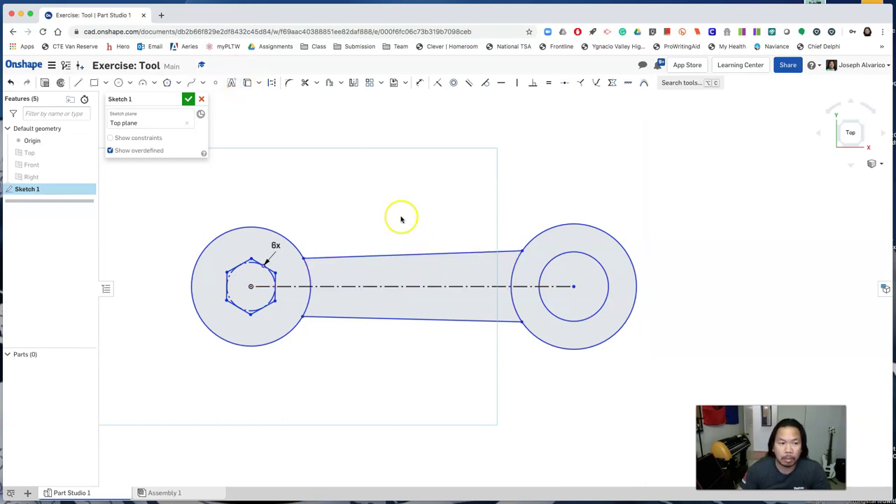
- Dimension the inner circle at the right end with a diameter of 1 in
left_click(419, 83)
left_click(596, 256)
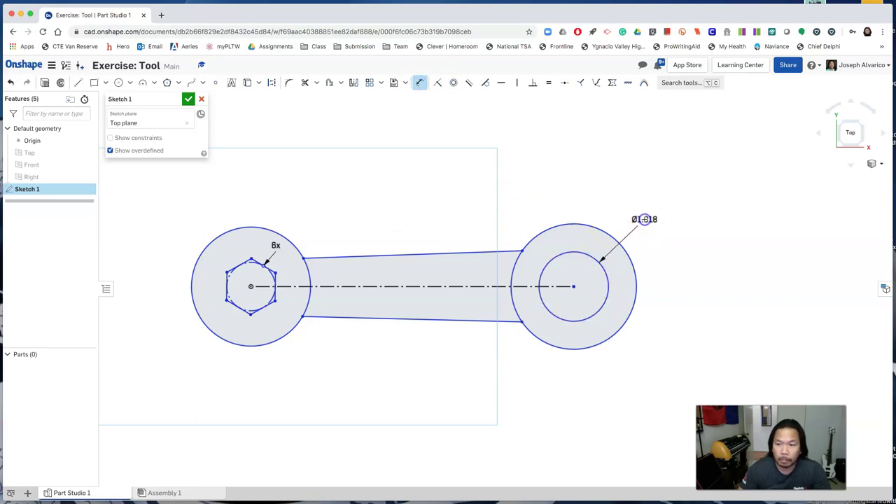
left_click(644, 219)
type("1")
key("Return")
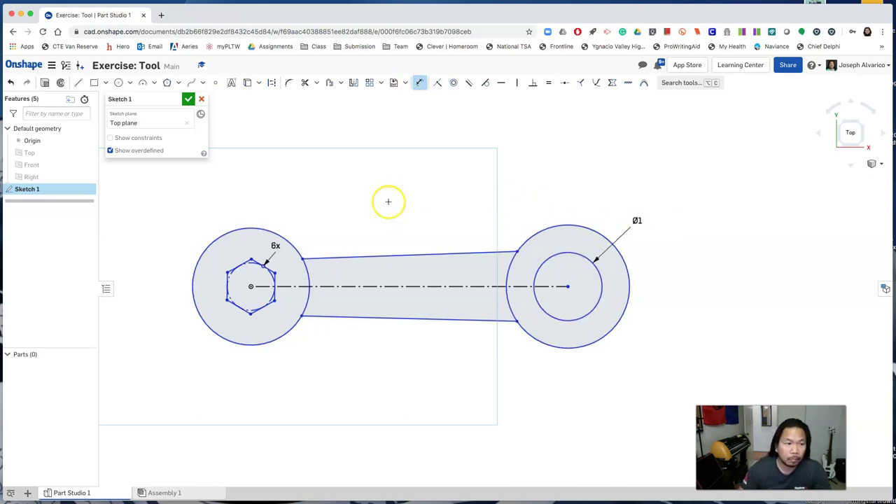
- Dimension the outer circle around the hexagon with a diameter of 2.25 in
left_click(257, 230)
left_click(286, 187)
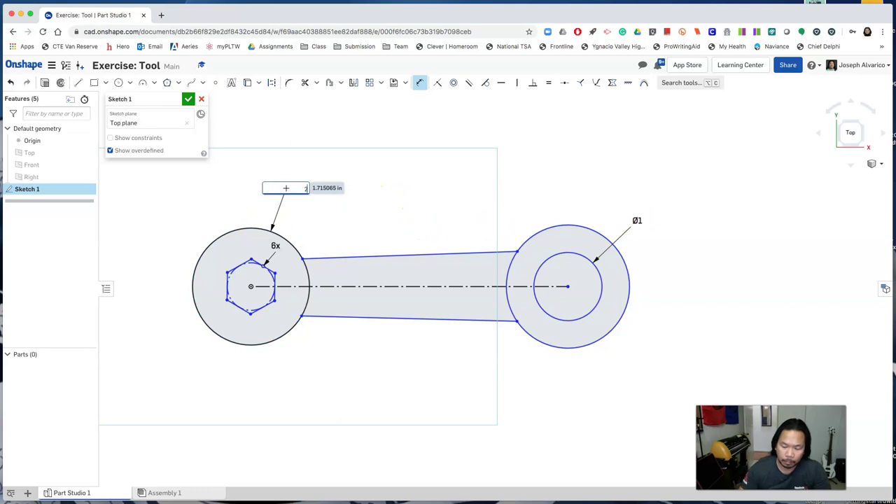
key("Return")
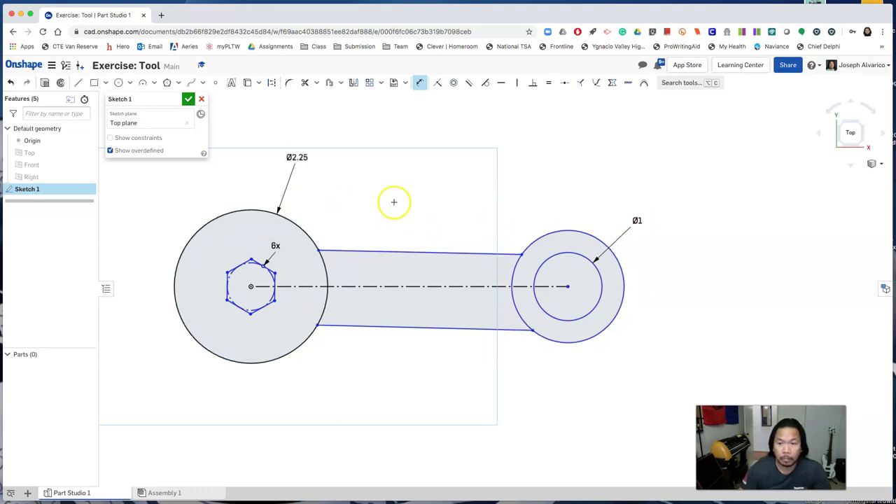
right_click(381, 176)
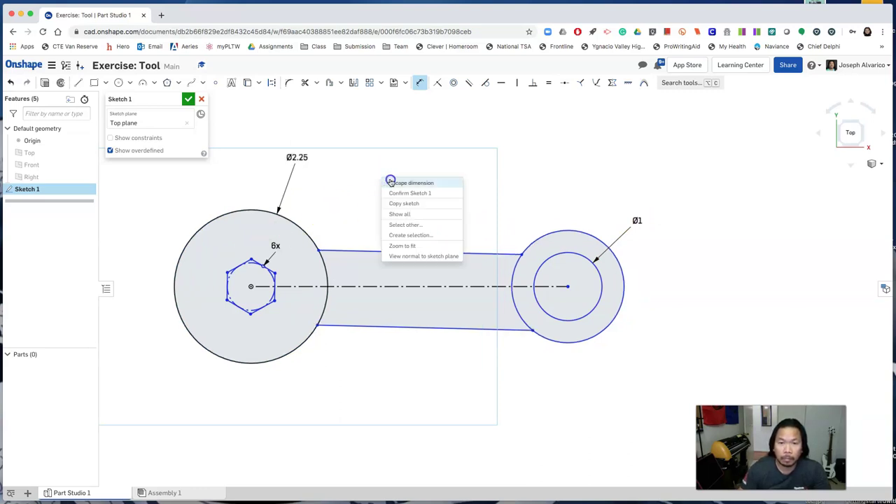
left_click(390, 182)
- Make the two outer circles equal, and make the hexagon's construction circle equal to the 1 in circle
left_click(308, 234)
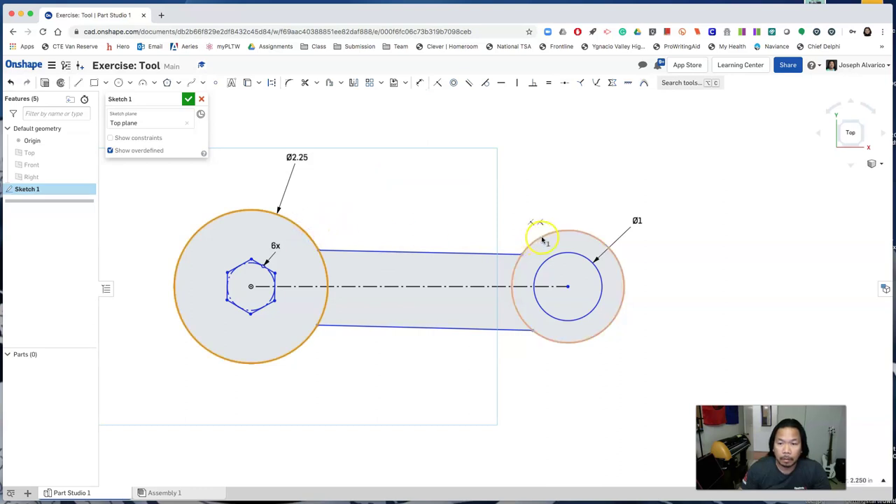
left_click(542, 241)
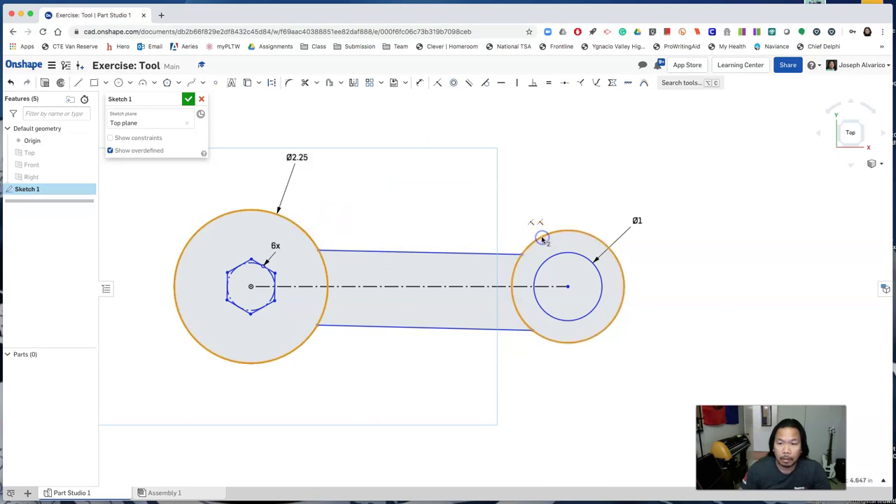
left_click(548, 85)
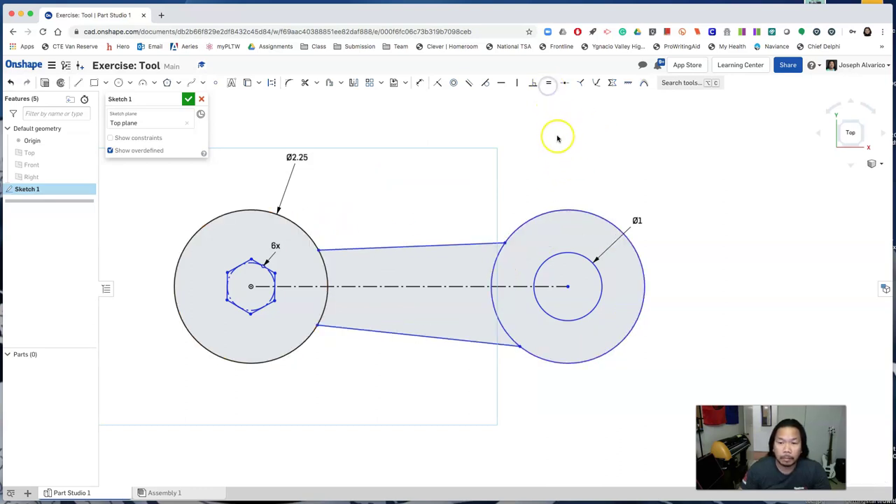
left_click(576, 253)
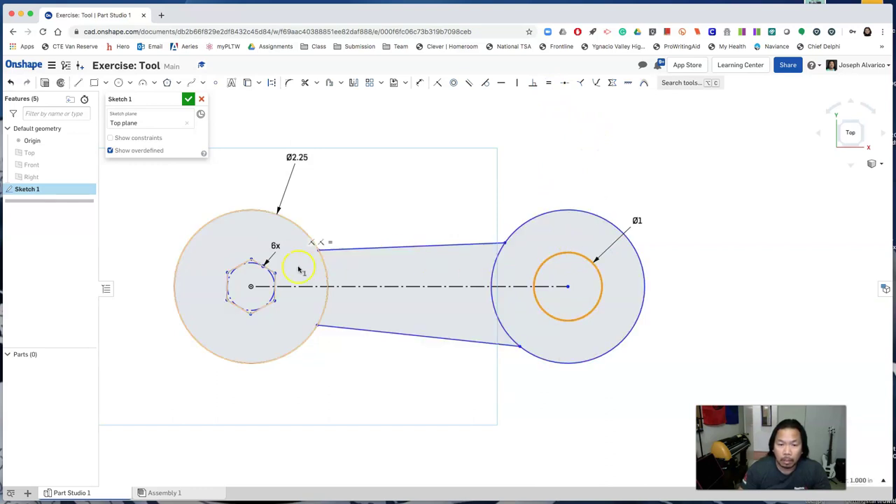
left_click(254, 264)
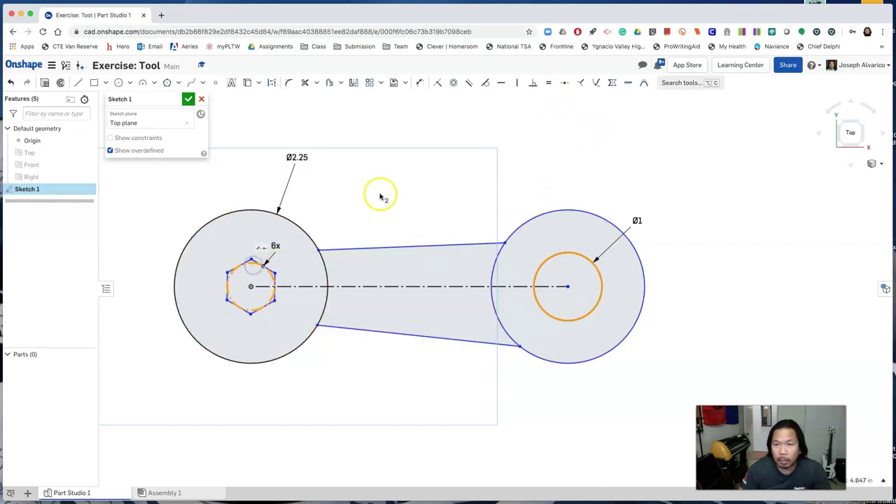
left_click(548, 84)
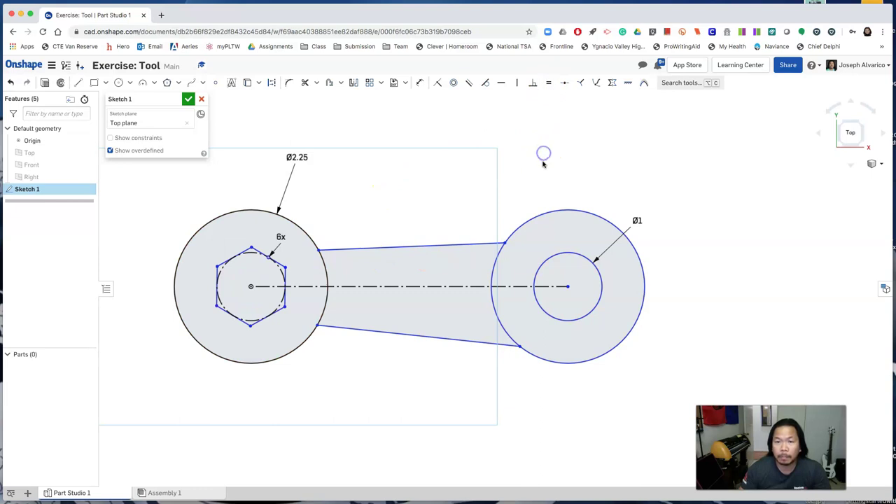
- Dimension the distance between the centres of the two end circles as 7.5 in
left_click(422, 83)
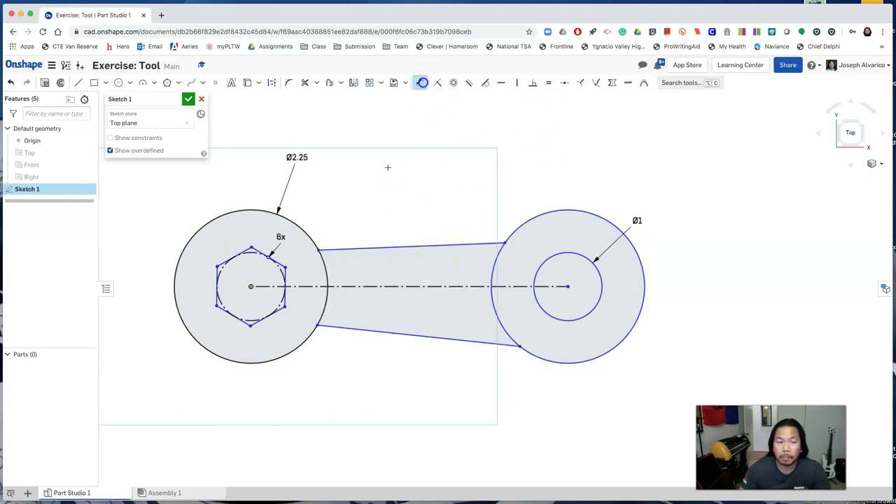
left_click(251, 287)
left_click(567, 286)
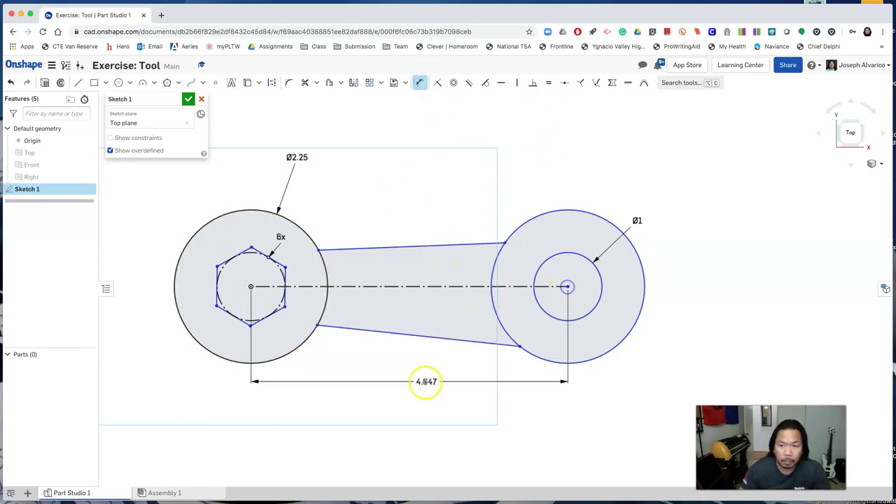
left_click_drag(426, 381, 402, 383)
key("Return")
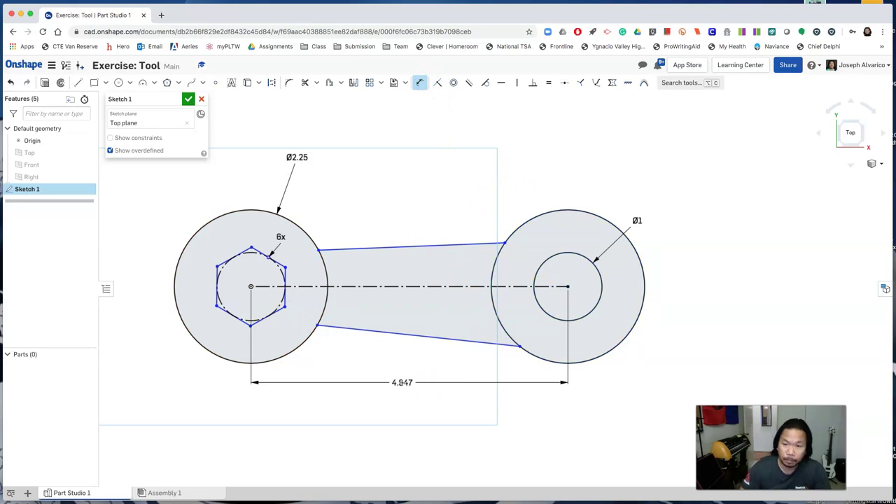
- Dimension the angle between the arm's upper edge line and the construction centreline as 1.5°
middle_click_drag(540, 360, 478, 354)
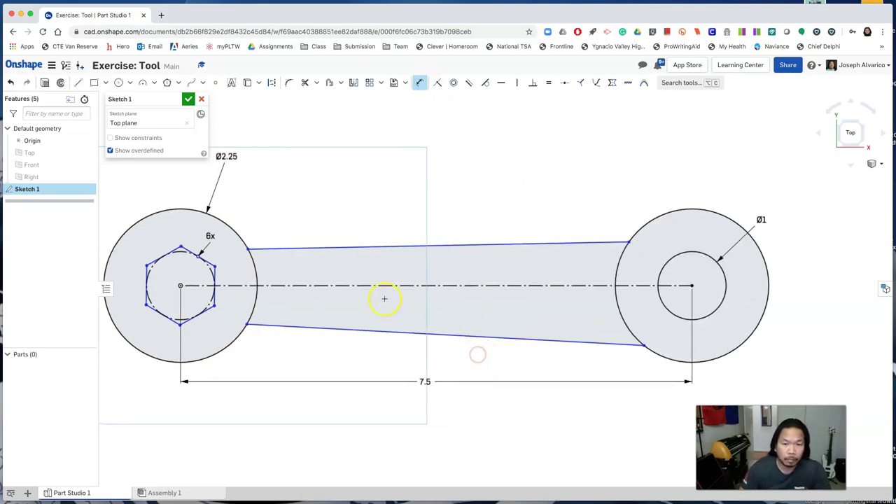
left_click(332, 246)
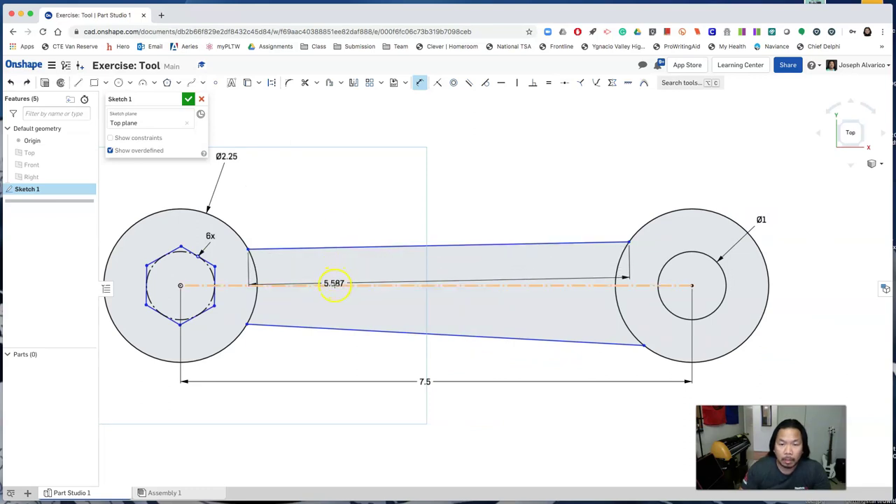
left_click(333, 285)
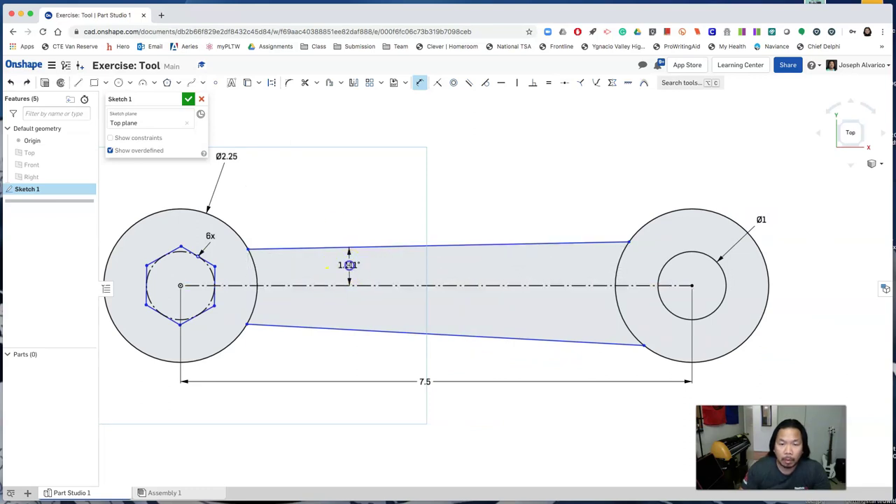
left_click(349, 265)
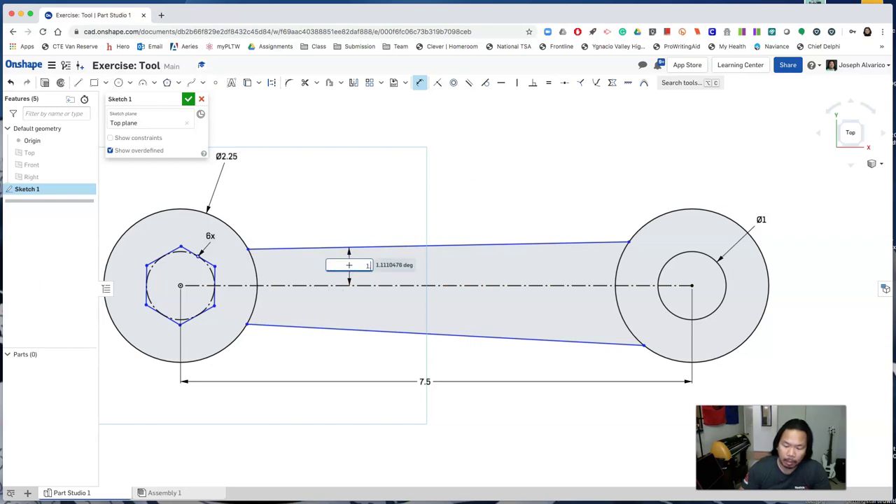
type("1.5")
key("Return")
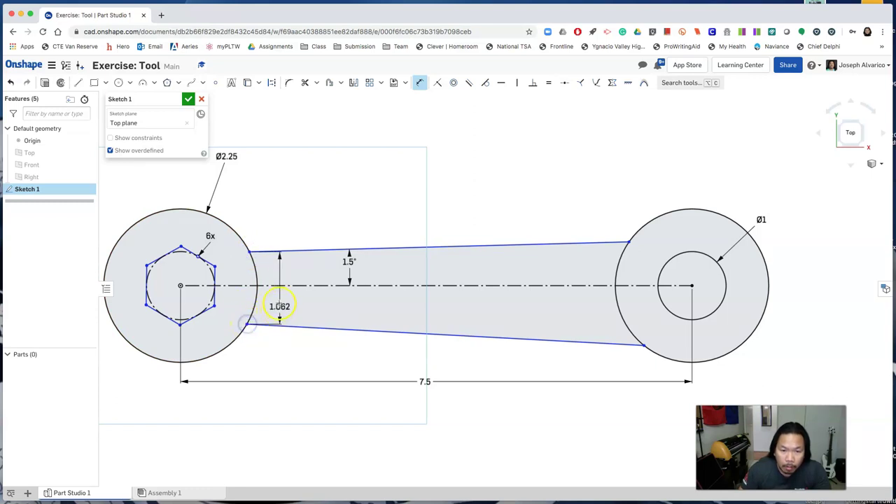
- Dimension the vertical distance between the arm lines' endpoints on the hexagon-end circle as 1.5 in
left_click(280, 300)
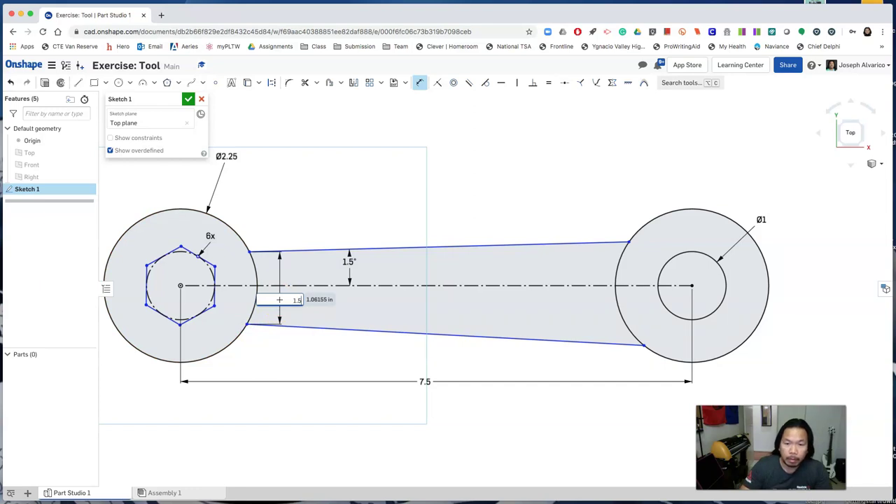
key("Return")
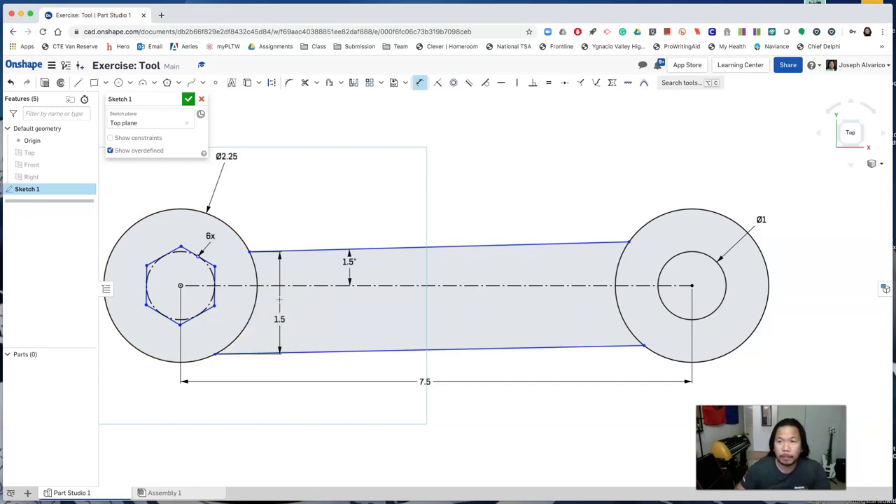
right_click(490, 199)
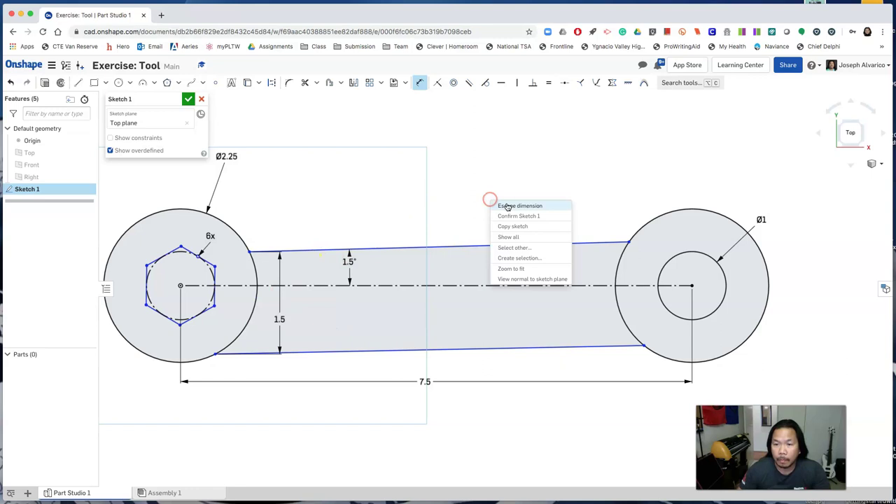
left_click(507, 204)
- Make the arm's upper and lower edge lines symmetric about the construction centreline
left_click(463, 250)
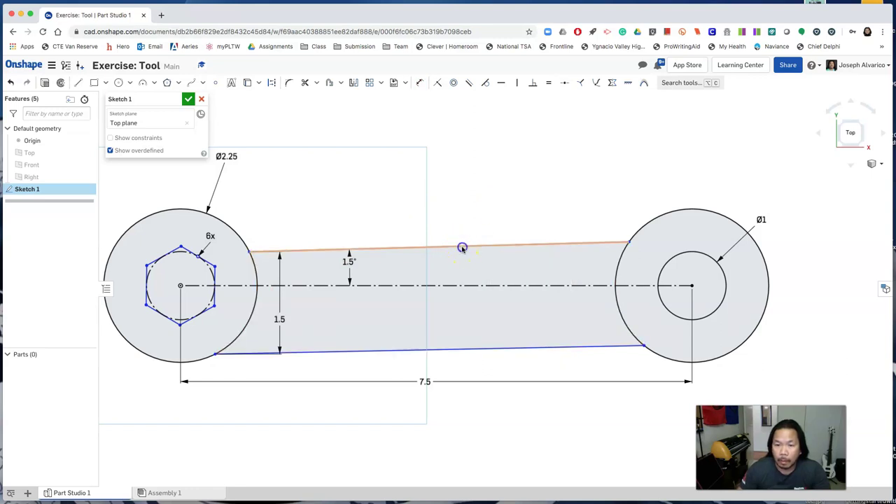
left_click(474, 351)
left_click(472, 286)
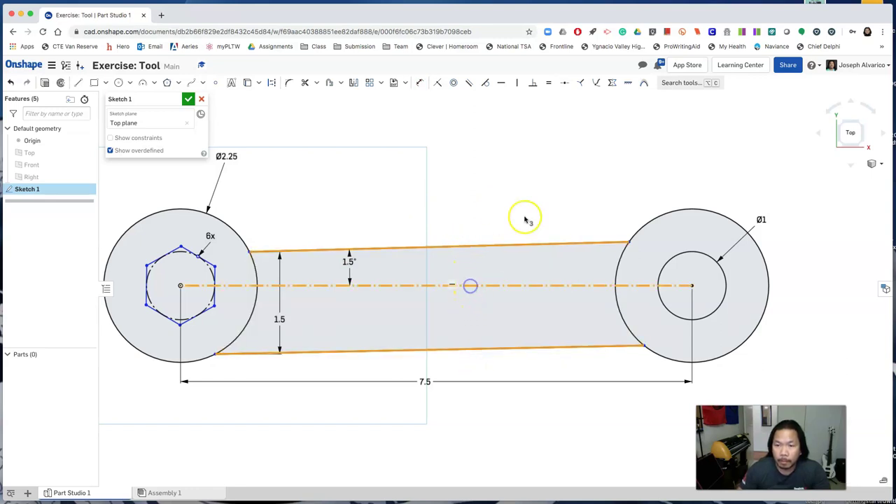
left_click(613, 83)
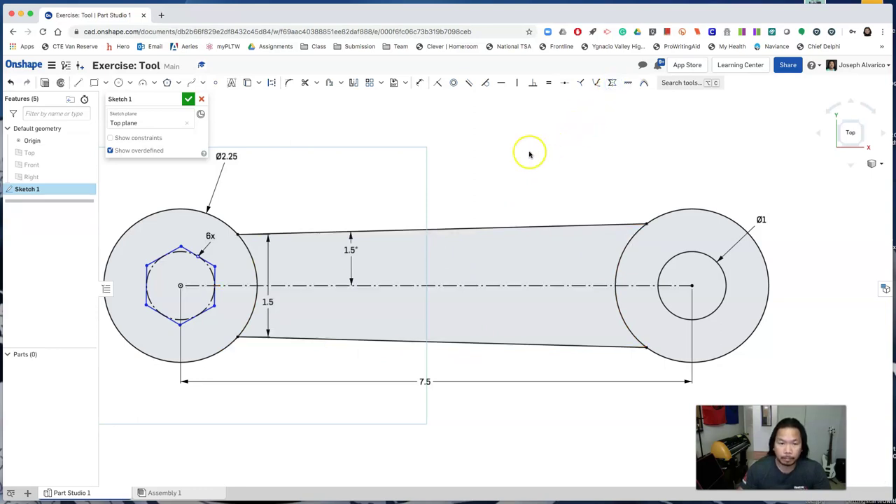
- Constrain the hexagon's rotation so that its lowest vertex sits directly below the origin
scroll(241, 359, "down", 2)
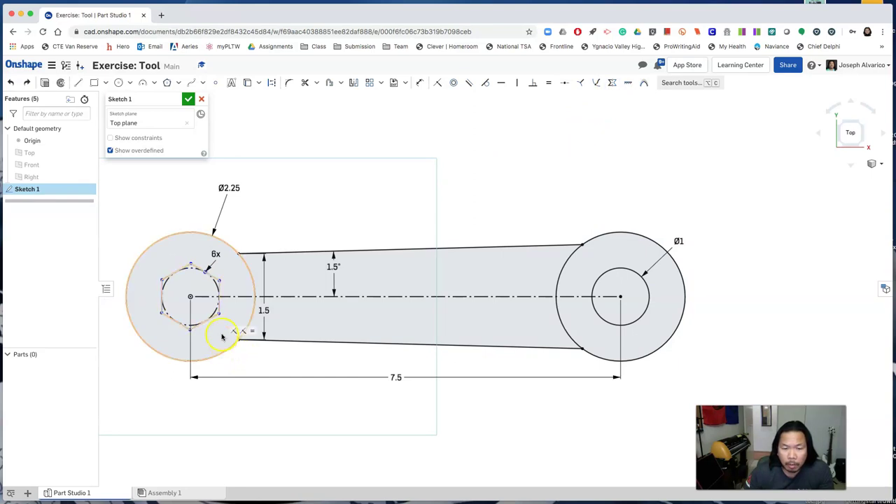
left_click(244, 368)
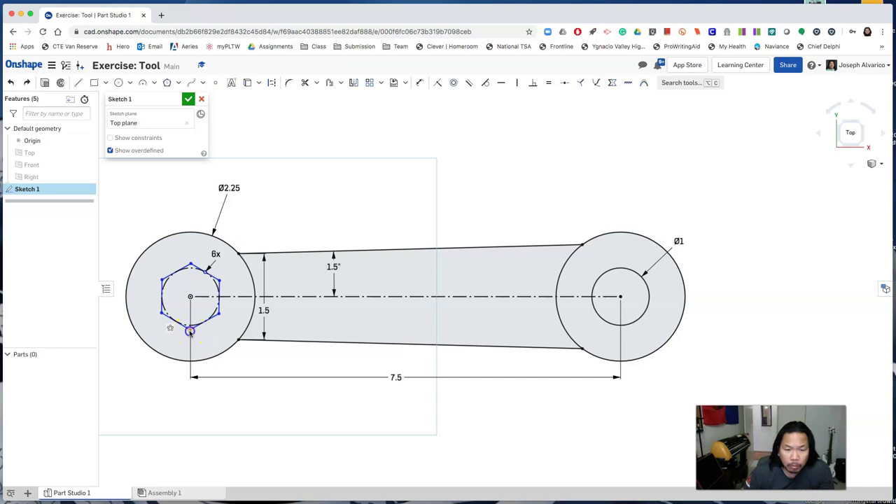
mouse_move(188, 331)
left_mouse_down()
mouse_move(180, 330)
mouse_move(336, 410)
left_mouse_up()
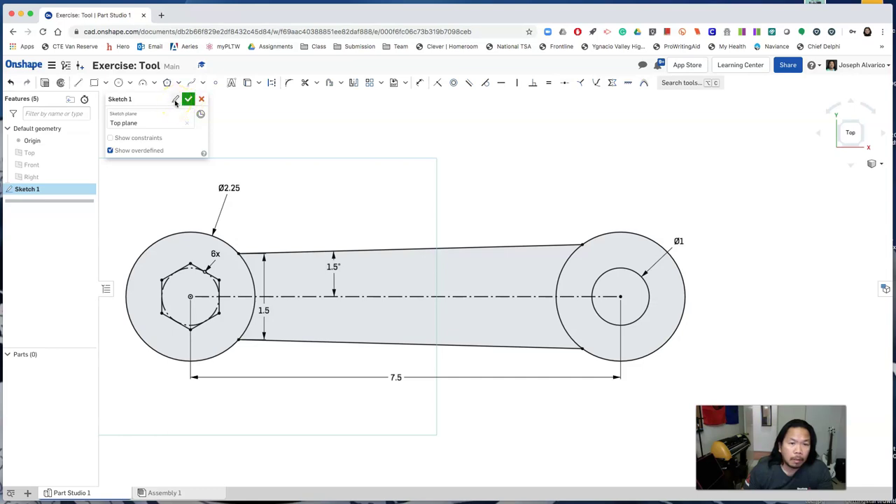
- Rename the sketch as Top Profile and finish it
left_click(175, 101)
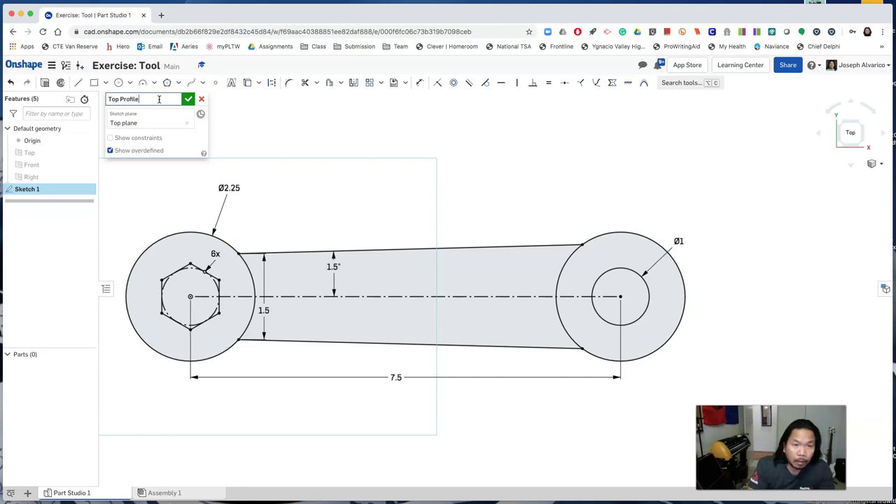
key("Return")
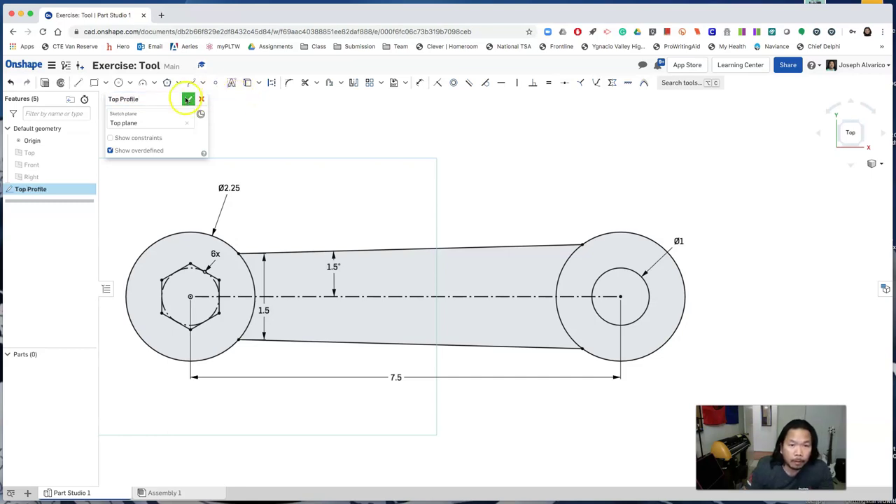
left_click(188, 100)
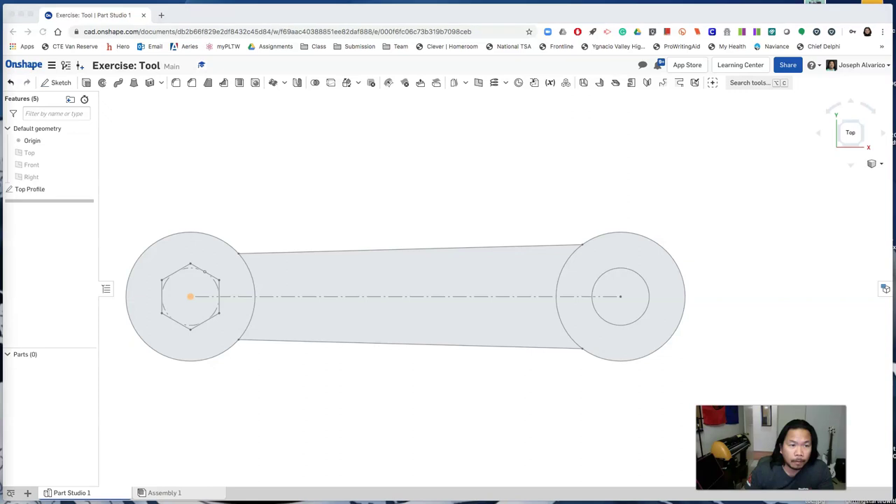
- Start a new solid extrude in an isometric view, with a symmetric end type and a depth of 4 in
left_click(314, 191)
right_click(323, 185)
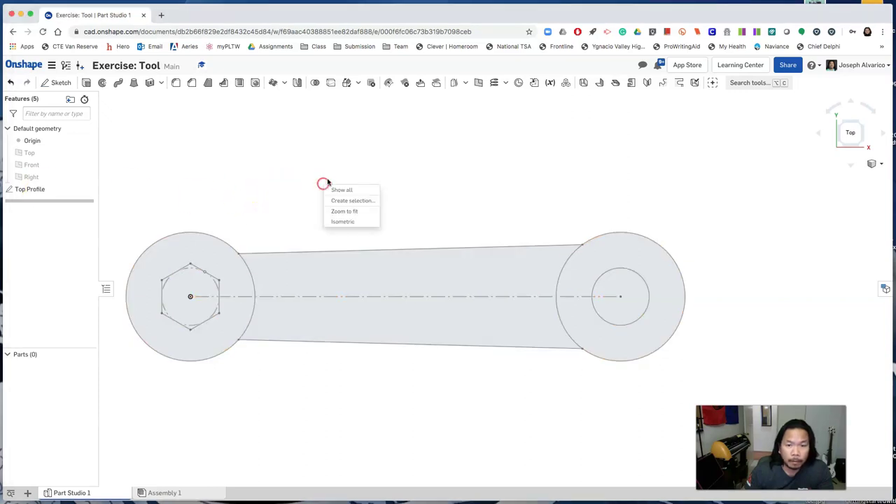
left_click(353, 223)
left_click(87, 83)
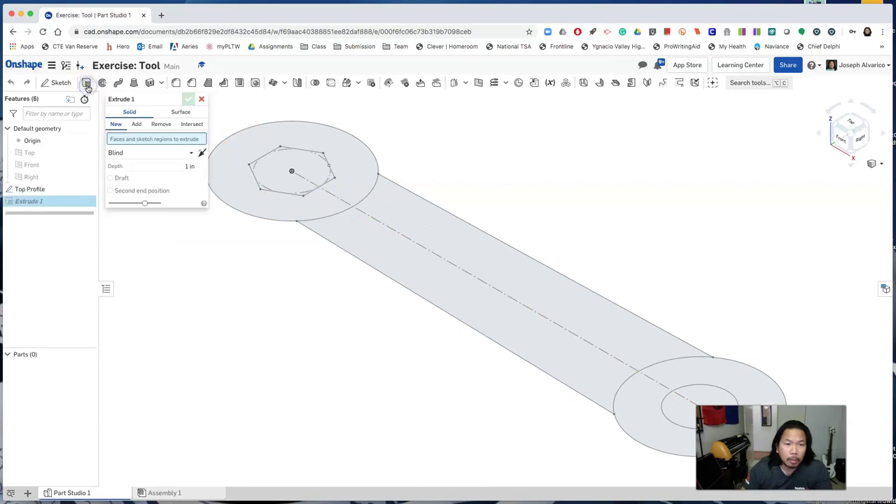
left_click(190, 154)
left_click(145, 180)
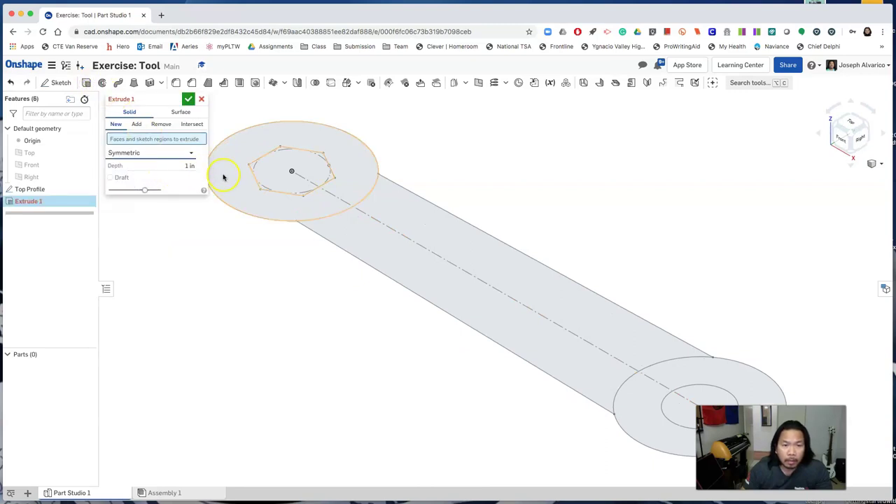
left_click(176, 166)
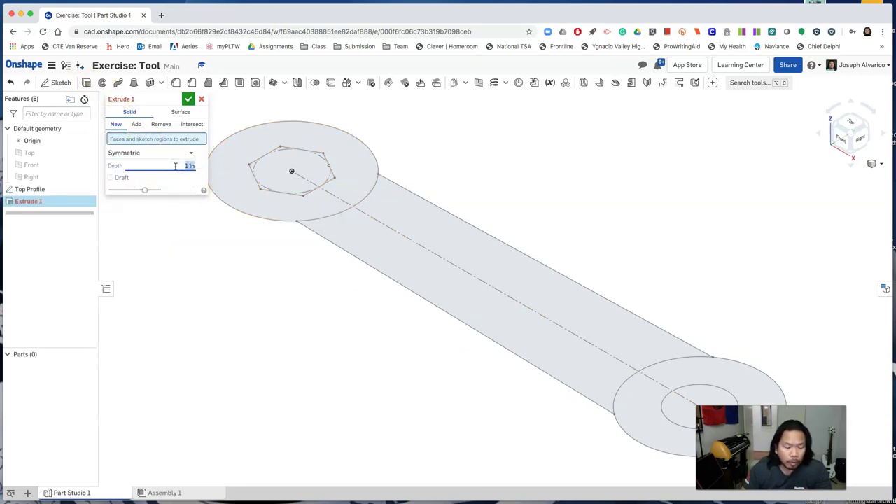
type("4")
left_click(222, 243)
scroll(222, 243, "down", 2)
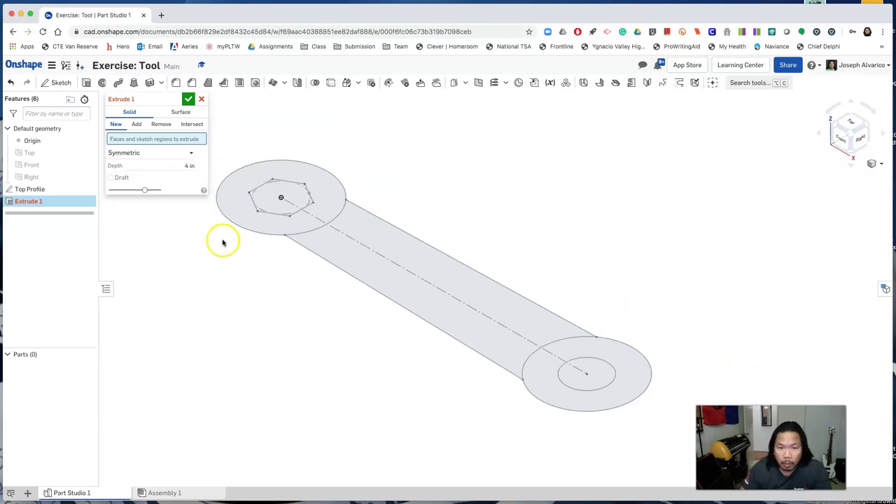
- Extrude the ring around the hexagon, the arm and the ring around the round hole, leaving both openings empty
left_click(245, 216)
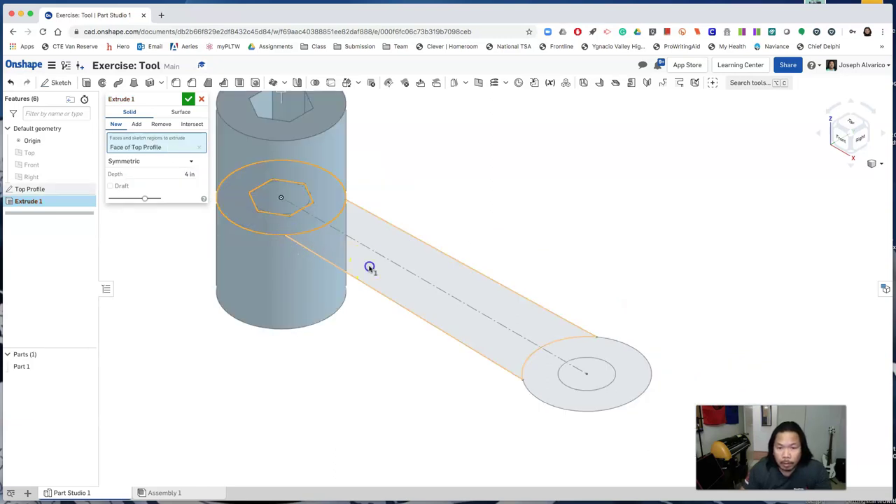
left_click(370, 268)
left_click(545, 378)
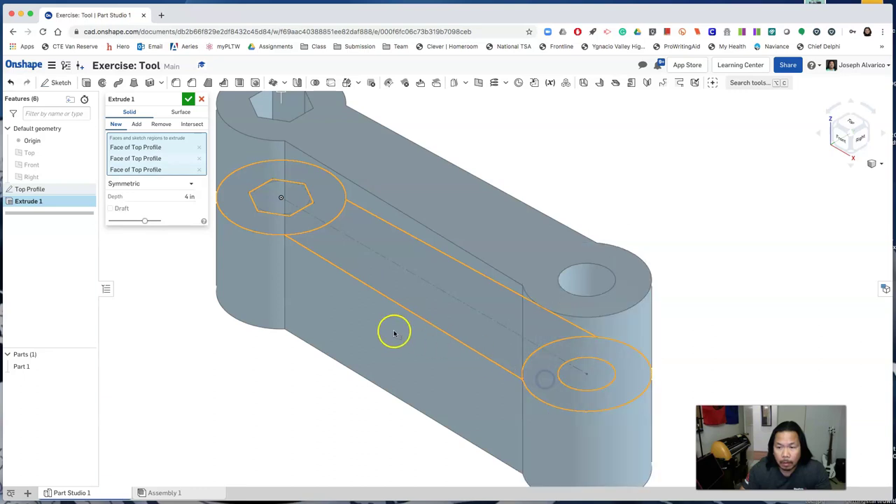
scroll(174, 346, "down", 1)
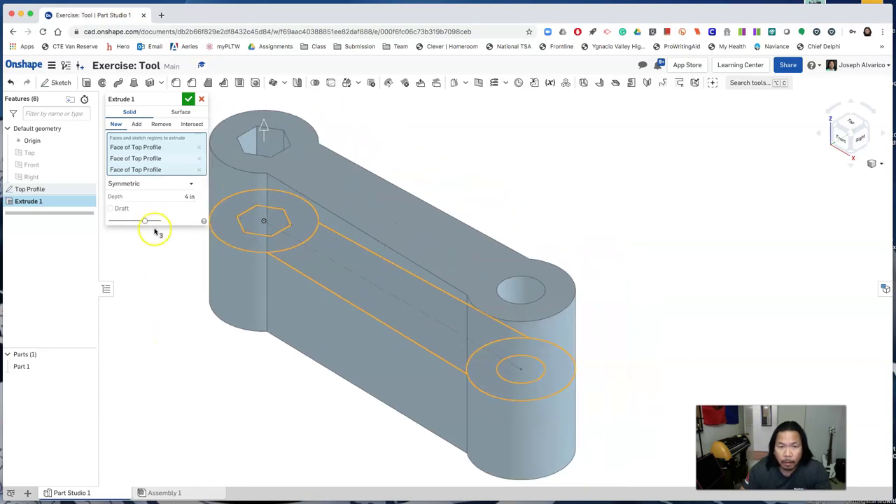
left_click(188, 99)
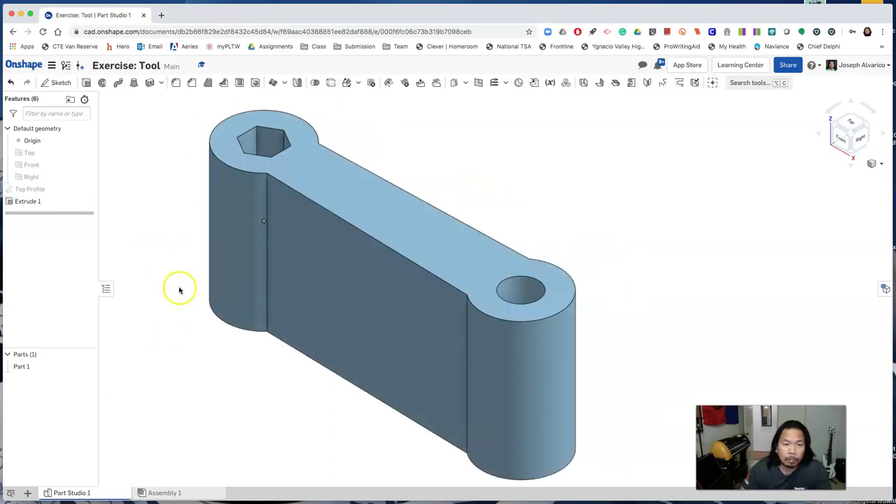
- Create a new sketch on the Front plane and view it normal to the sketch plane
scroll(179, 290, "down", 1)
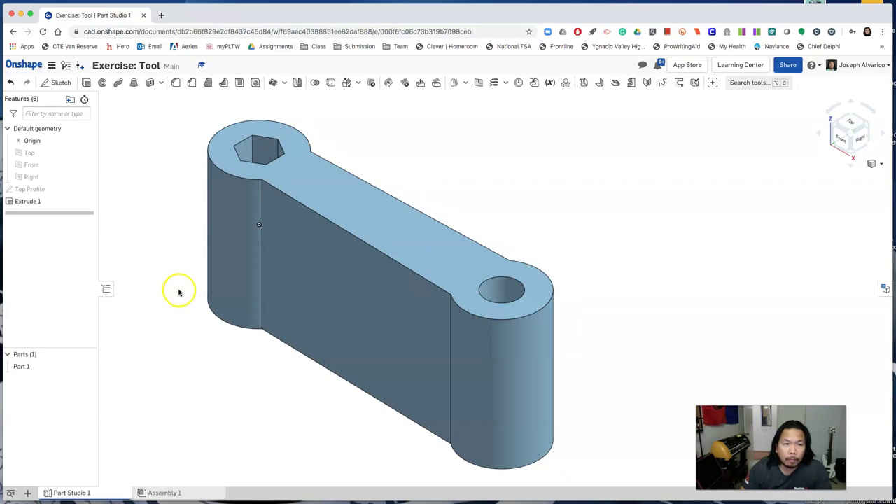
left_click(60, 83)
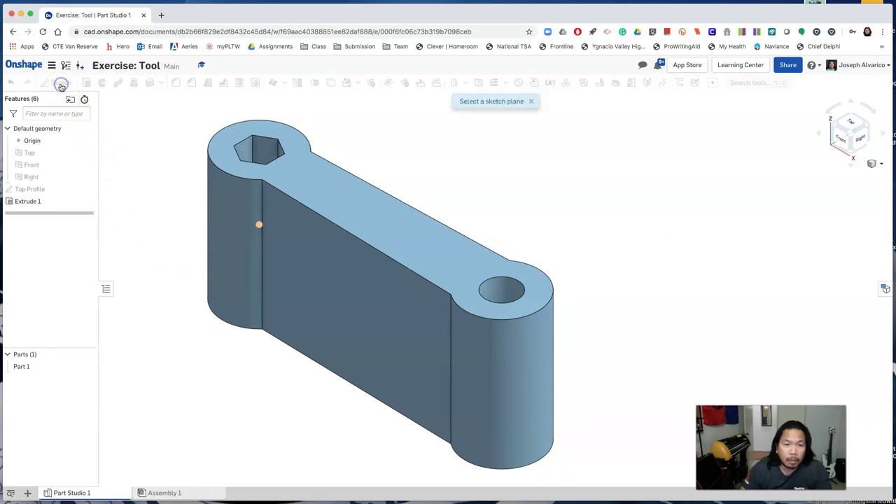
left_click(72, 166)
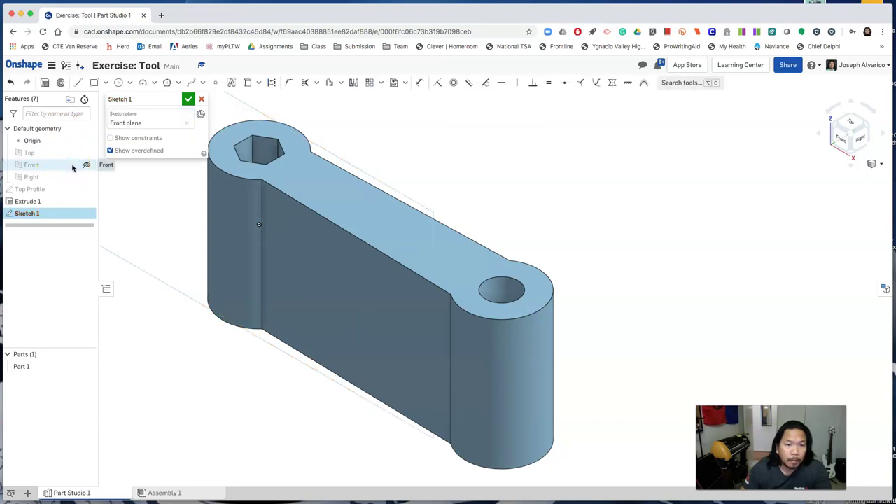
right_click(165, 224)
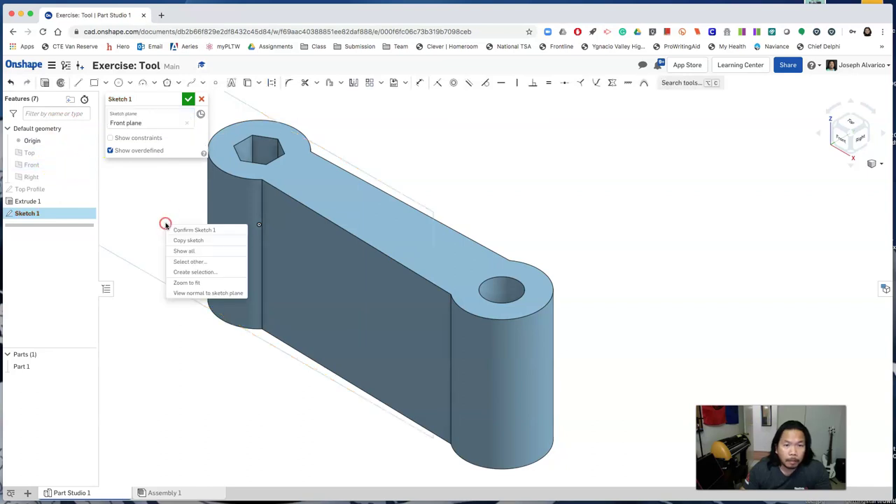
left_click(208, 293)
- Sketch a line chain from beyond the hexagon end: about 4.6 in horizontal through the origin, 2.3 in sloping down, 4.4 in horizontal past the other end
middle_click_drag(262, 286, 59, 282)
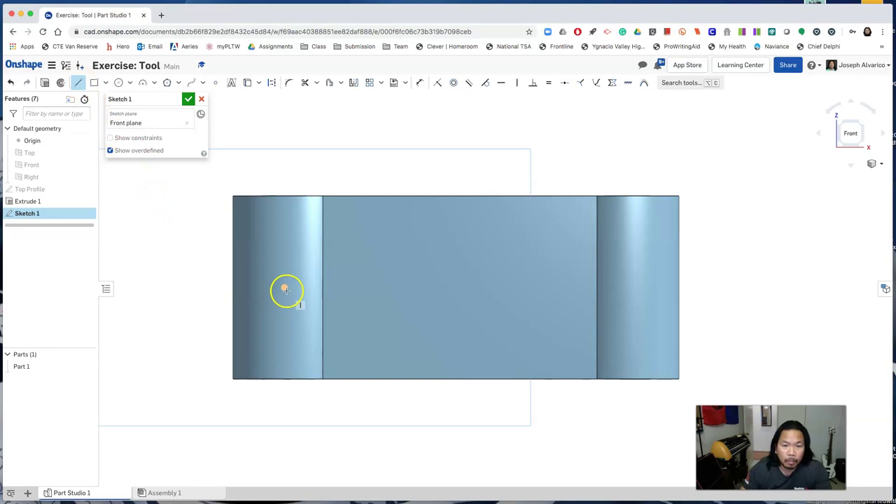
left_click(196, 288)
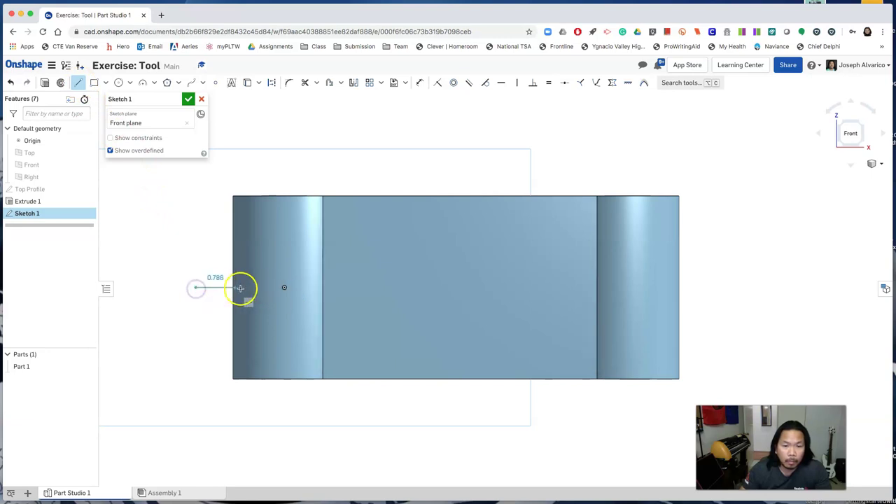
left_click(407, 289)
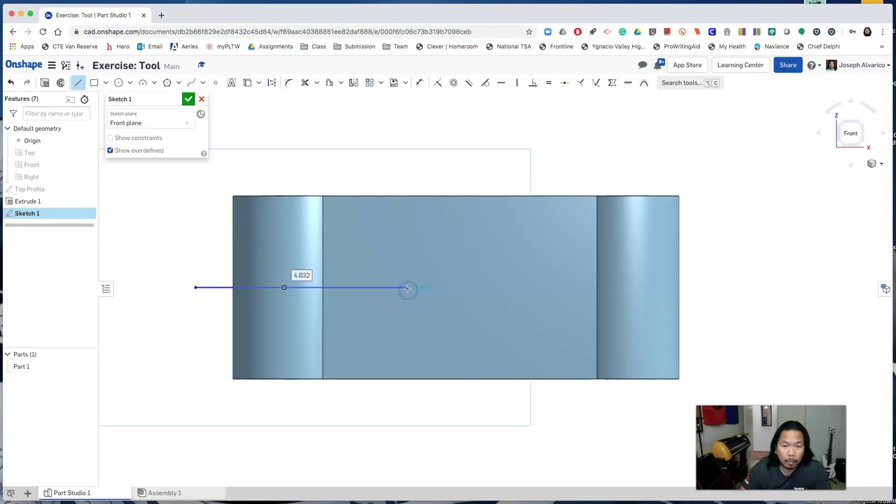
left_click(498, 338)
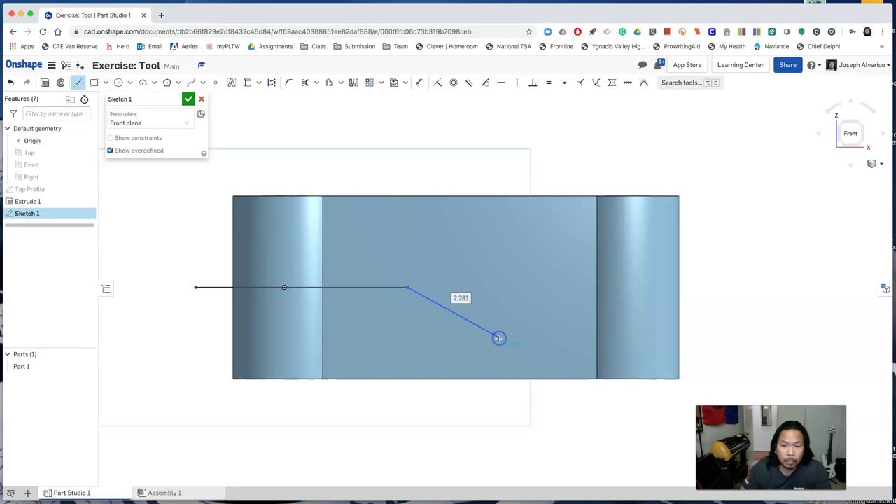
left_click(700, 339)
right_click(736, 338)
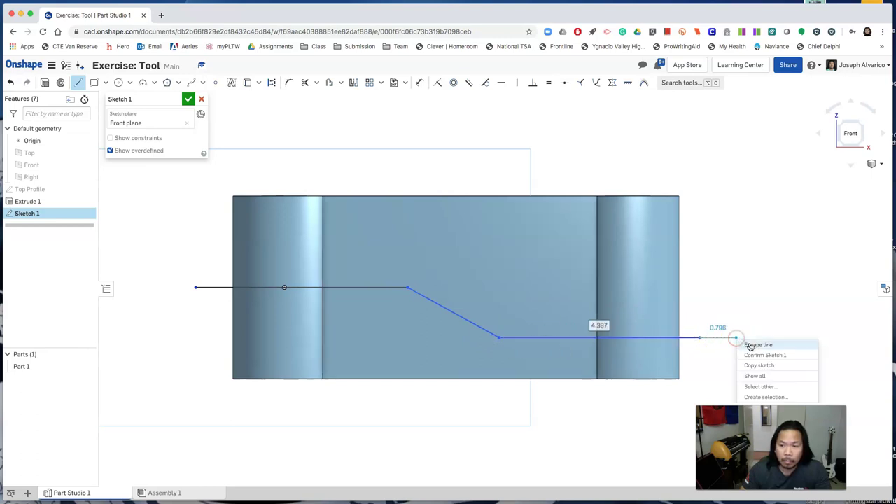
left_click(749, 345)
- Sketch a vertical line about 4.7 in long across the middle of the arm, crossing the sloped line and extending beyond both part edges
left_click(469, 397)
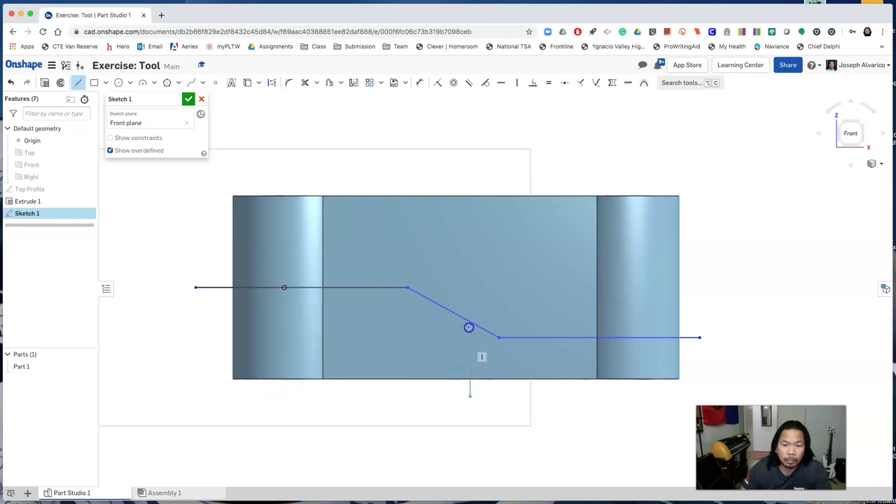
left_click(469, 182)
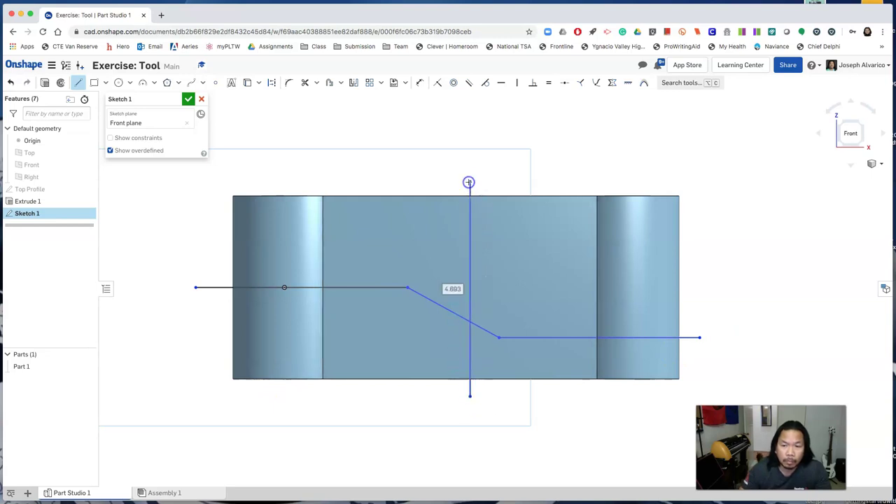
right_click(447, 180)
left_click(459, 187)
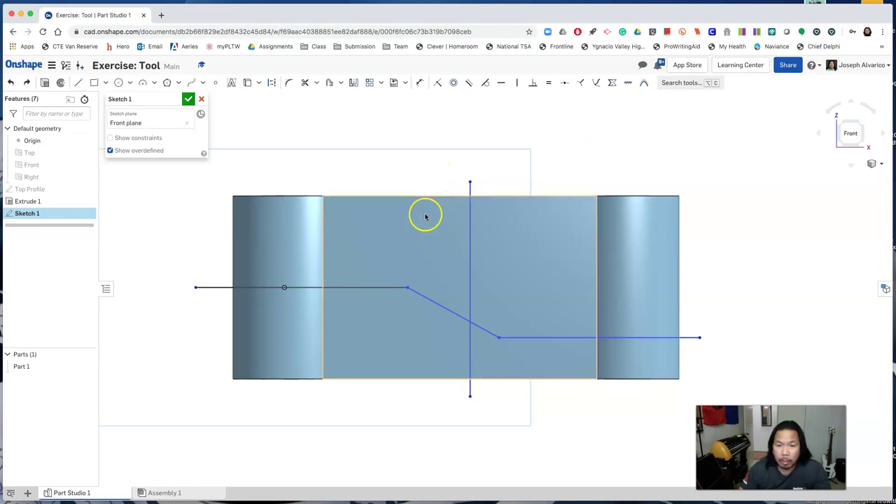
- Make the arm's two vertical end edges symmetric about the vertical sketch line so that it sits midway between them
left_click(323, 245)
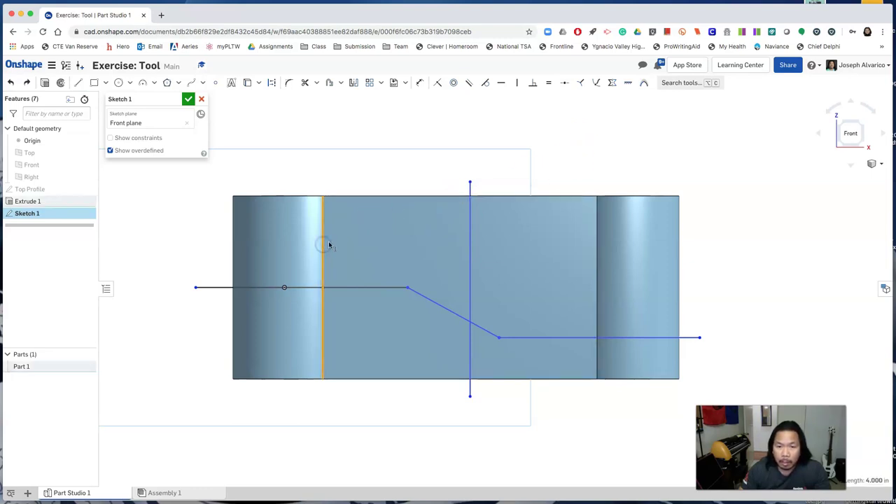
left_click(597, 268)
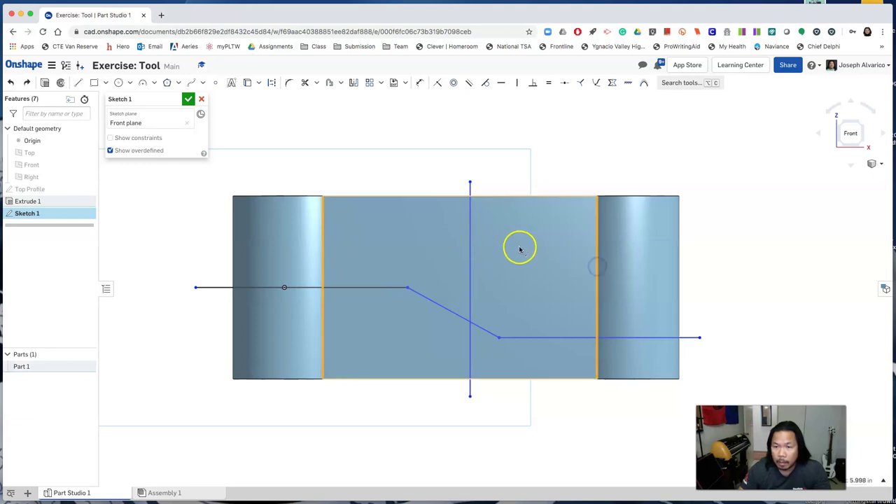
left_click(470, 243)
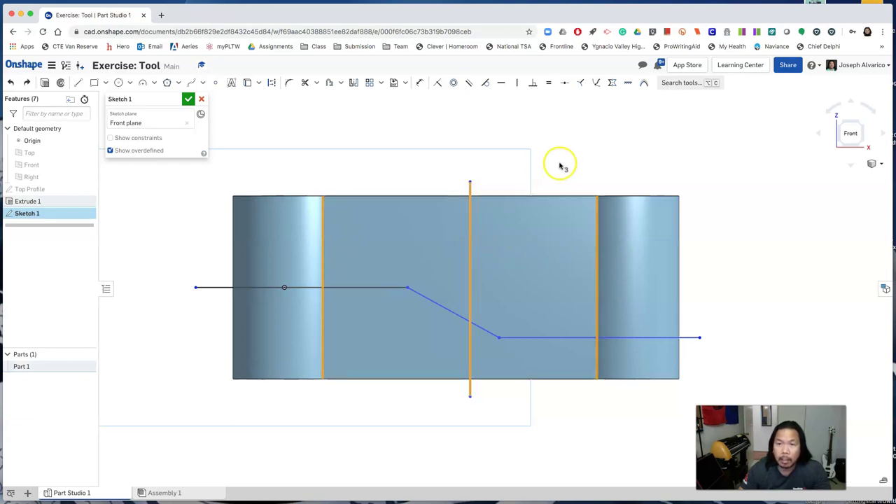
left_click(611, 84)
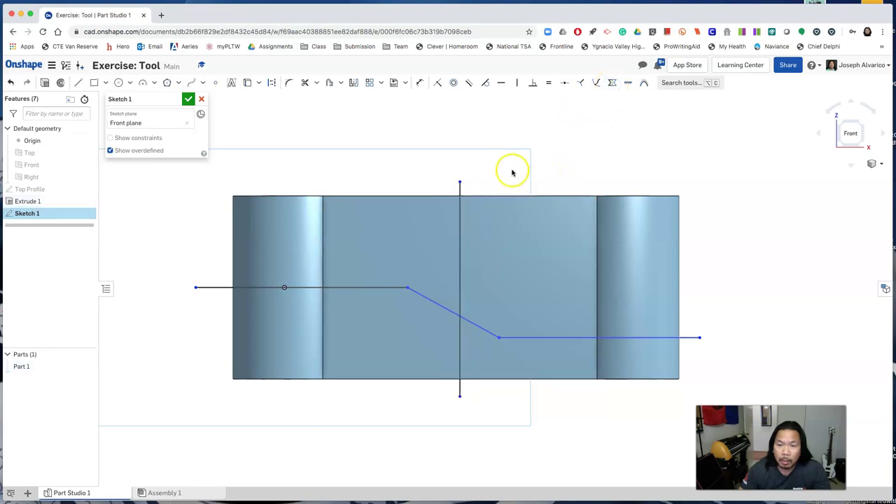
- Convert the vertical centre line to construction geometry
left_click(458, 208)
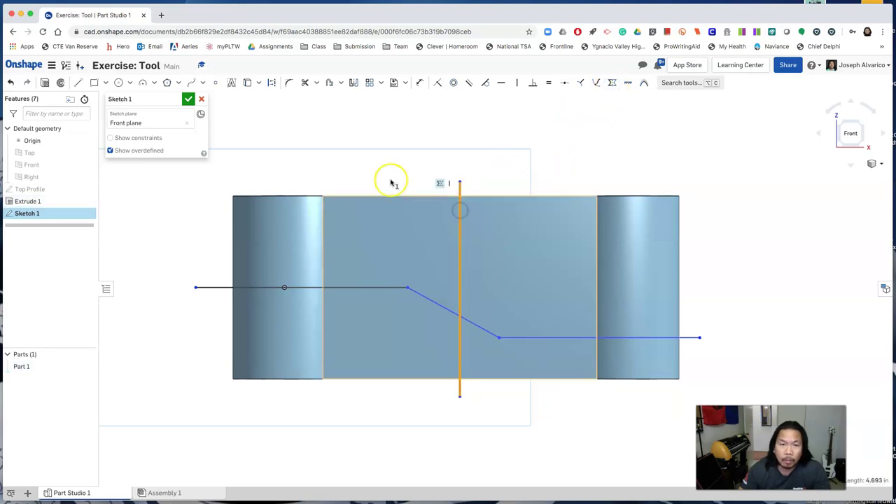
left_click(272, 83)
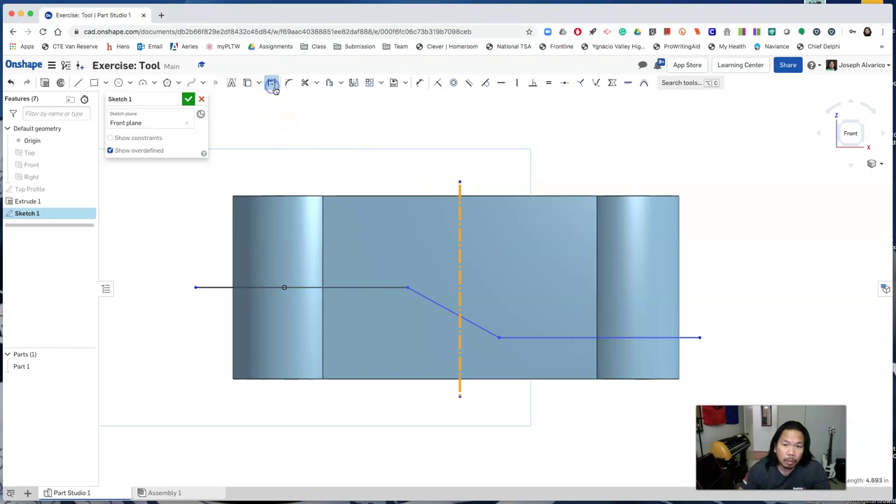
left_click(401, 171)
- Dimension the distance from the vertical centre line to the upper end of the sloped line as 1 in
key("d")
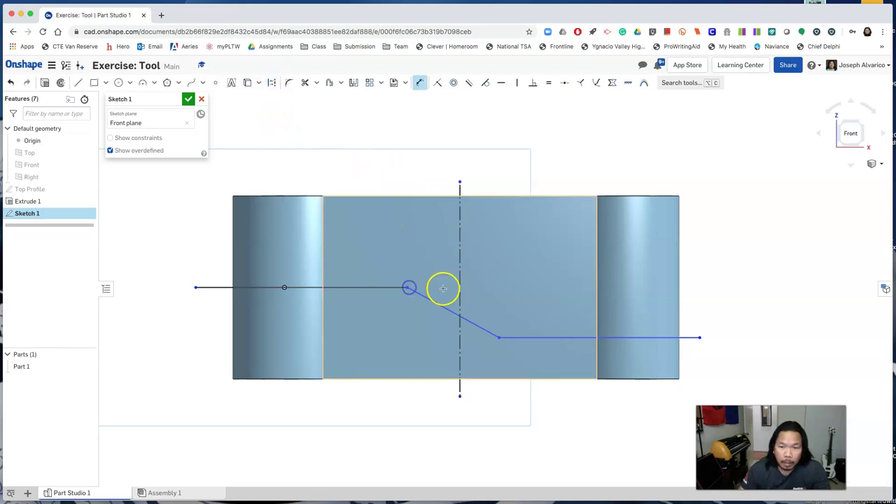
left_click(460, 289)
left_click(407, 287)
left_click(428, 264)
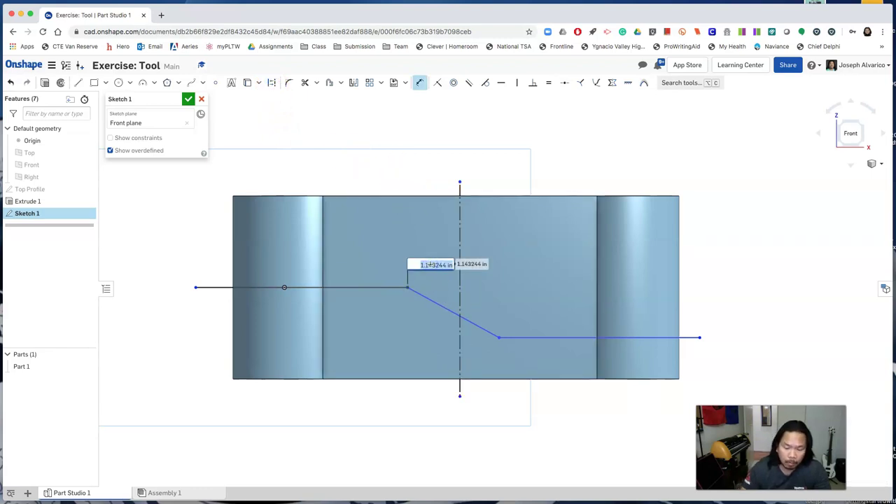
type("1")
key("Return")
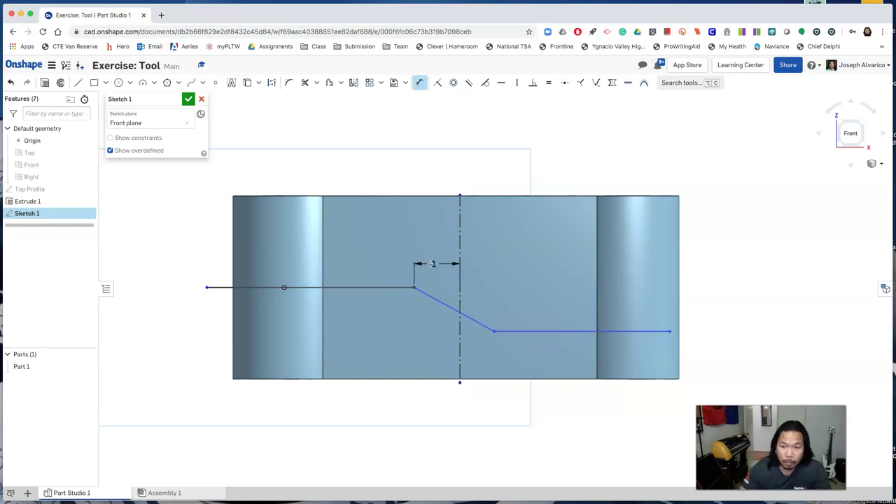
- Dimension the angle between the sloped line and the lower horizontal line as 150 degrees
left_click(475, 320)
left_click(519, 330)
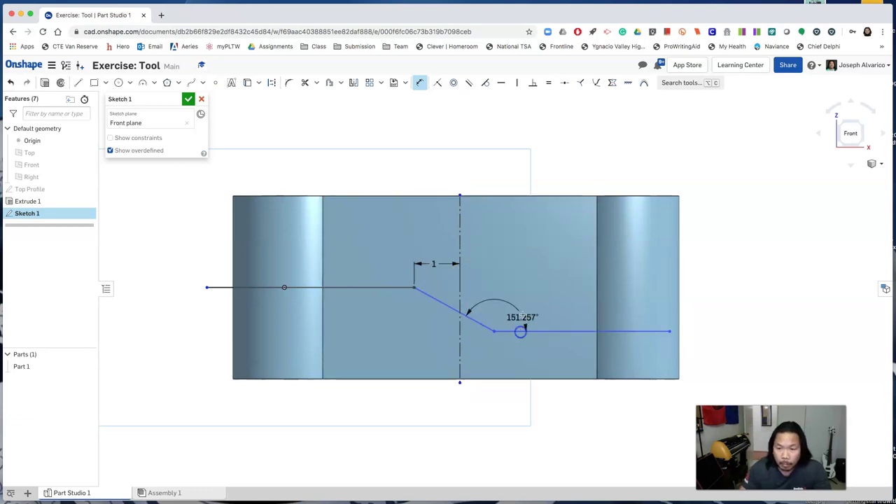
left_click(522, 304)
type("150")
key("Return")
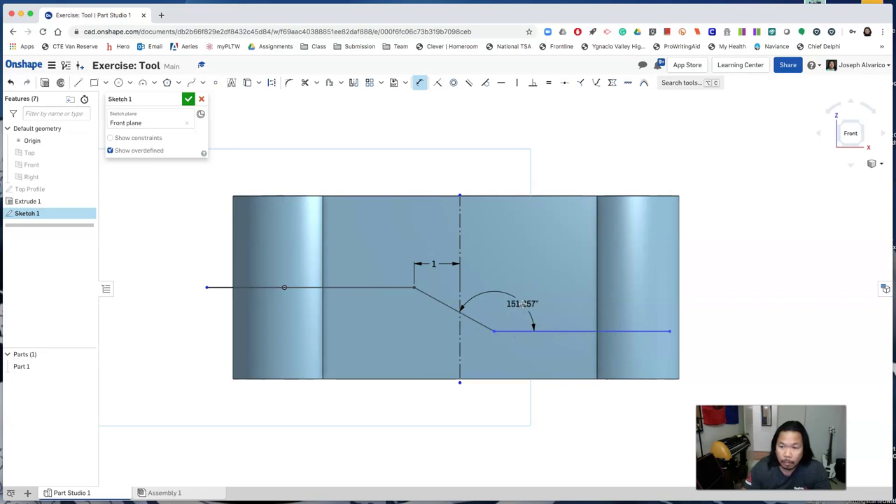
- Set the vertical distance between the two horizontal lines to 1.5 in and extend the lower line's free end past the part's edge
left_click(398, 289)
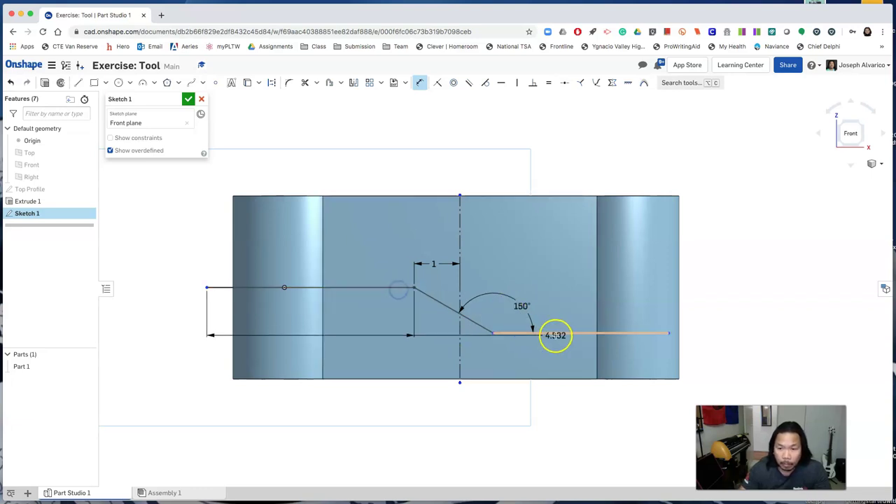
left_click(556, 334)
left_click(700, 309)
type("1")
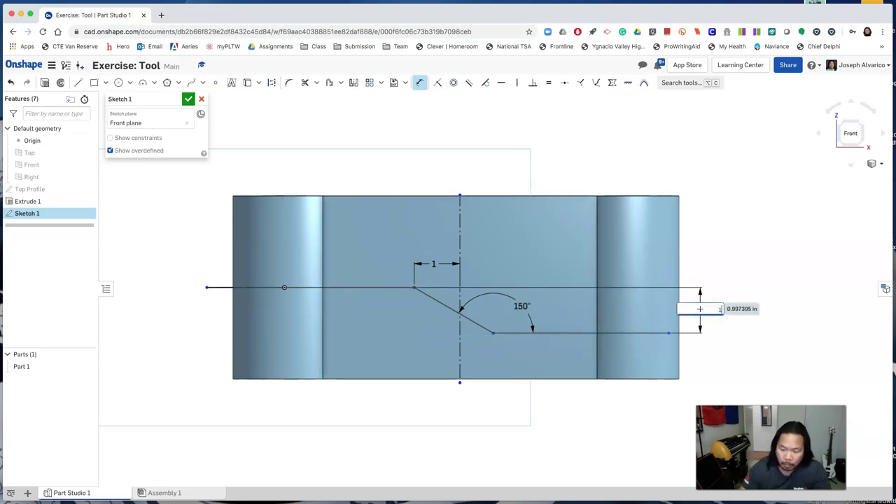
type(".5")
key("Return")
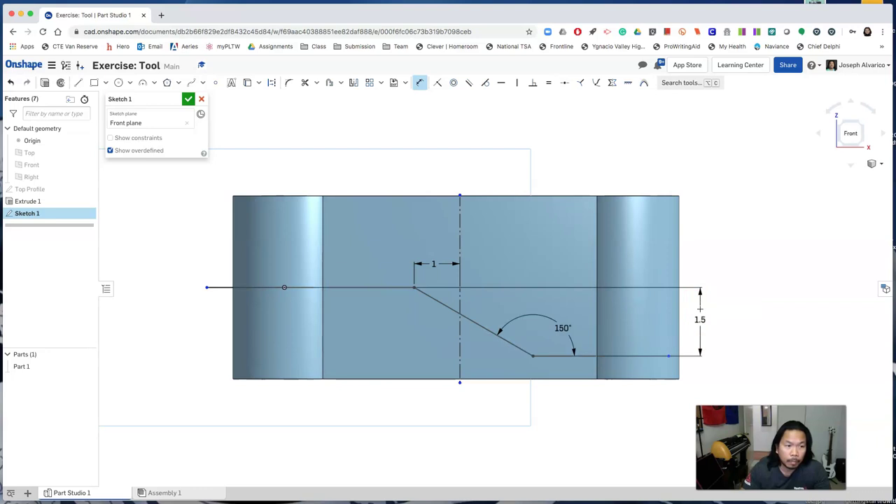
right_click(190, 327)
left_click(201, 334)
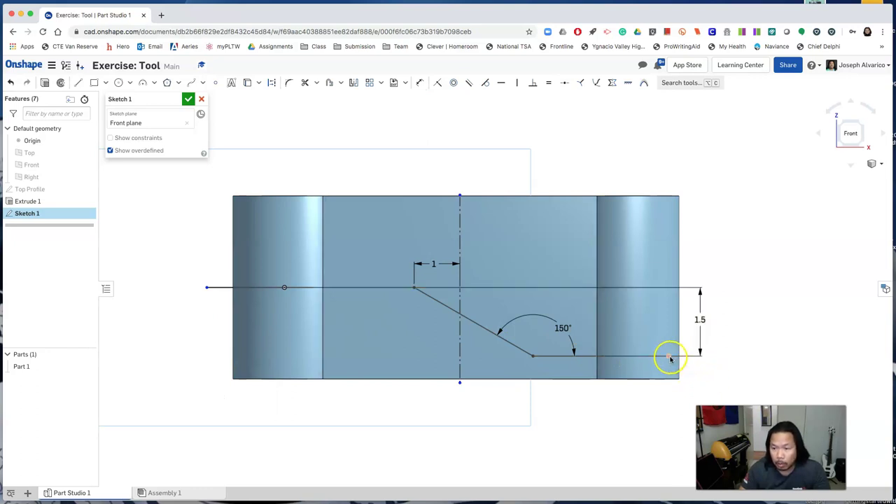
left_click_drag(669, 358, 678, 358)
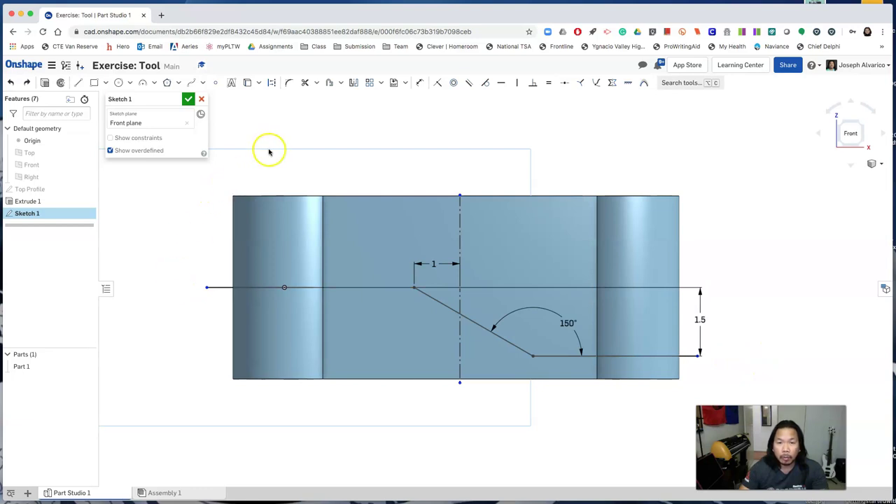
- Offset the three connected profile lines upward by 0.75 in
left_click(329, 82)
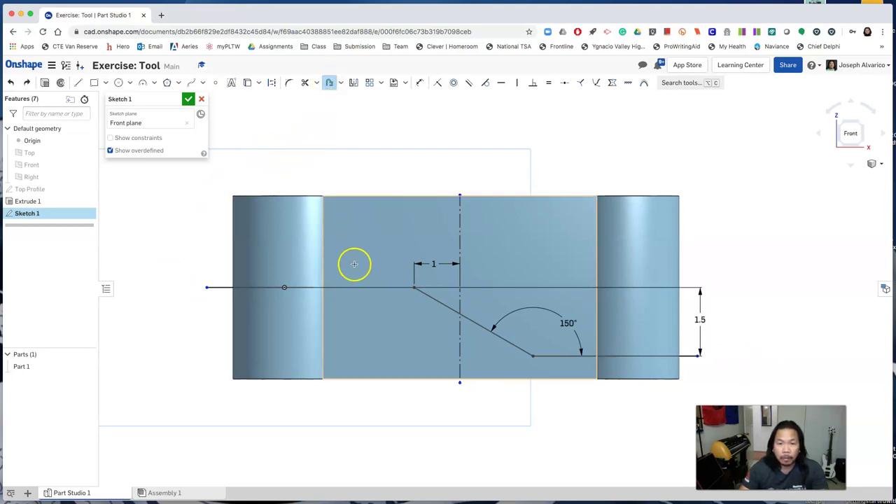
left_click(352, 286)
left_click(442, 306)
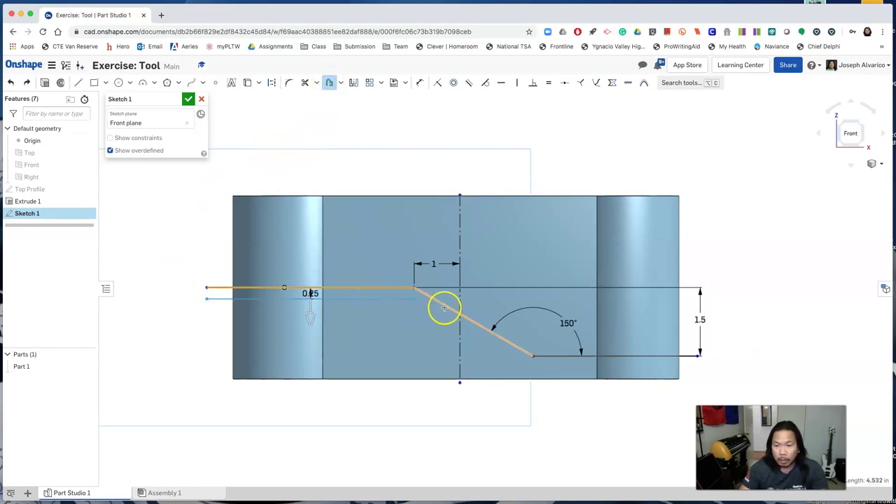
left_click(586, 355)
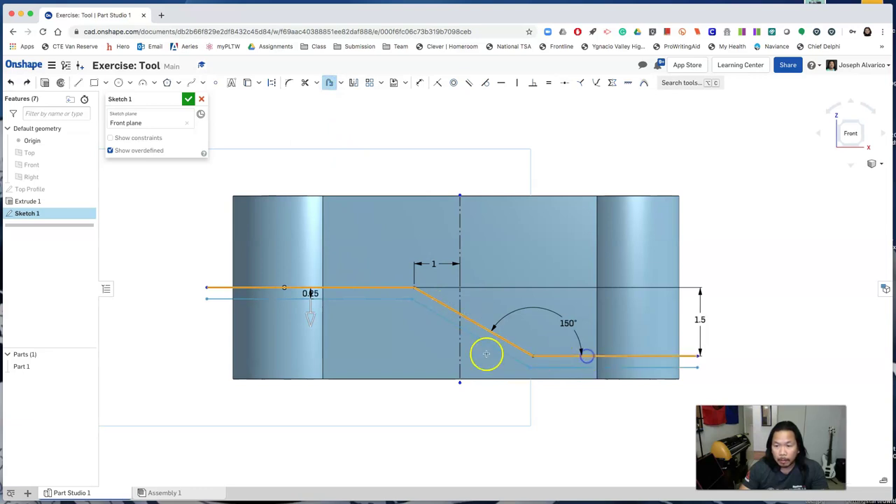
left_click_drag(310, 320, 312, 279)
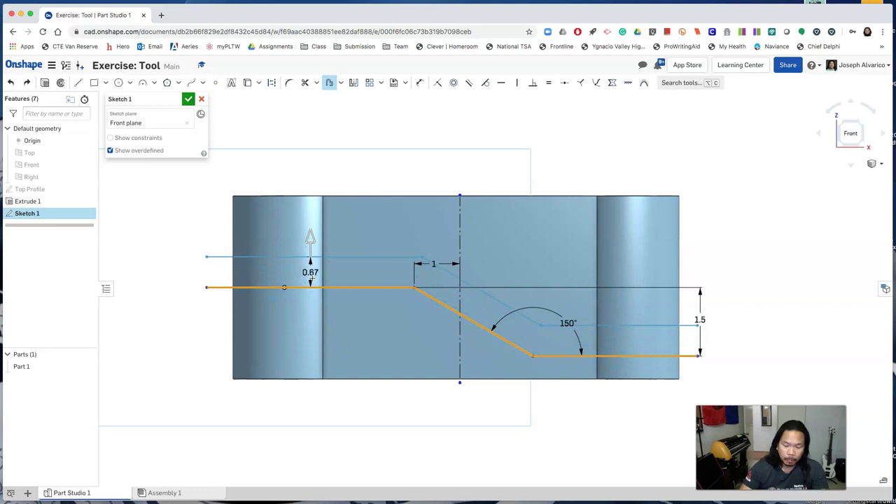
double_click(312, 277)
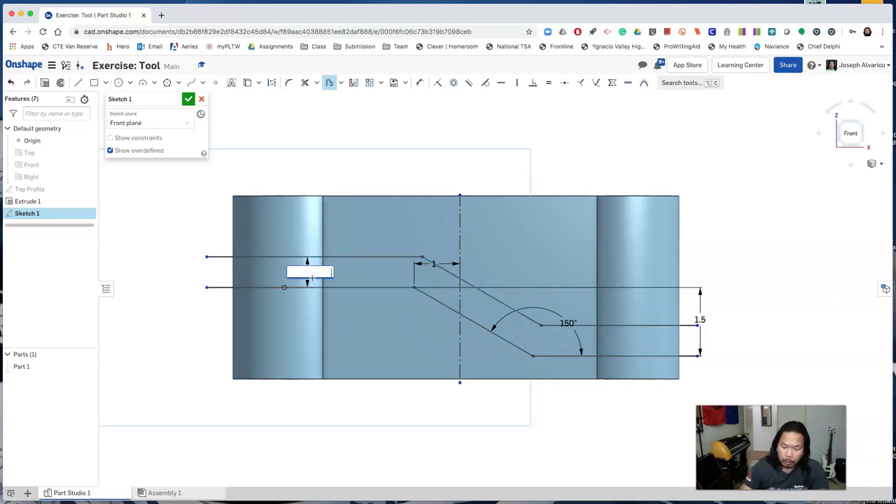
type(".75")
key("Return")
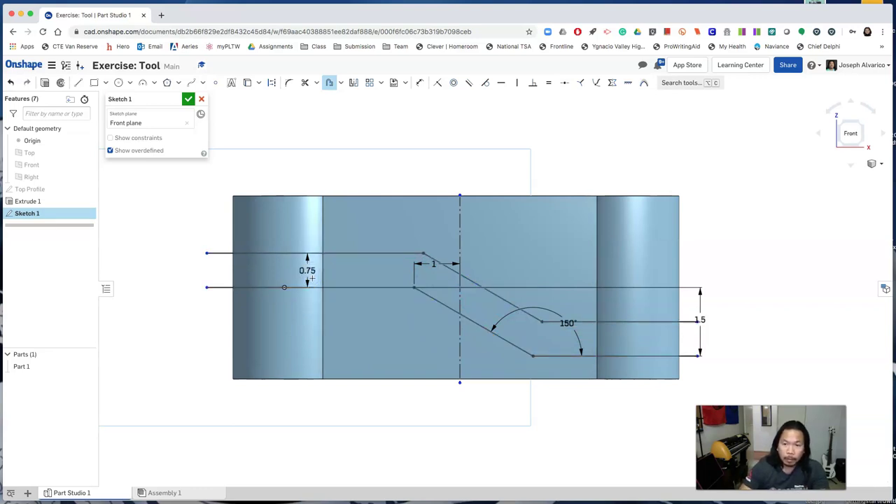
- Close both open ends of the offset profile with vertical lines joining the original and offset line endpoints
key("l")
left_click(206, 253)
left_click(205, 284)
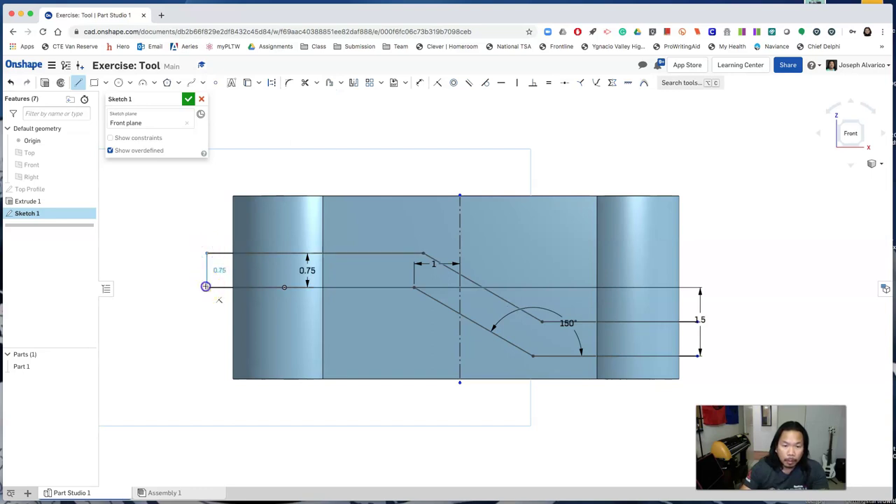
left_click(510, 311)
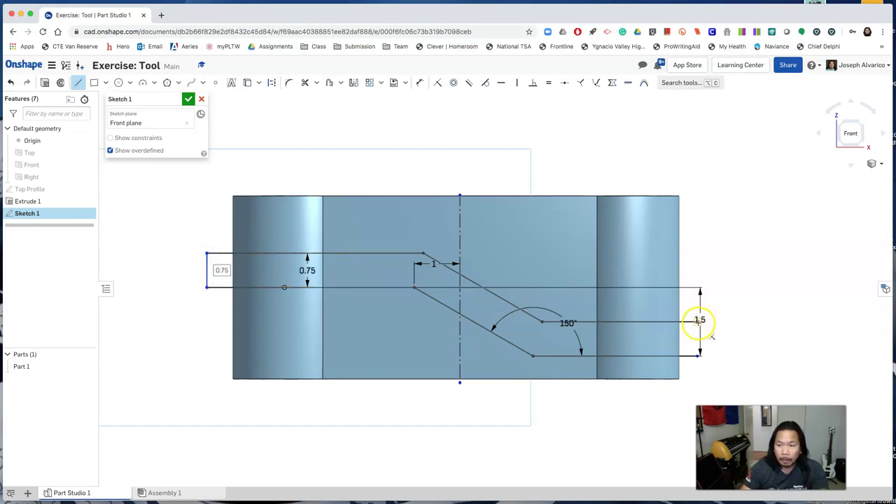
left_click(699, 357)
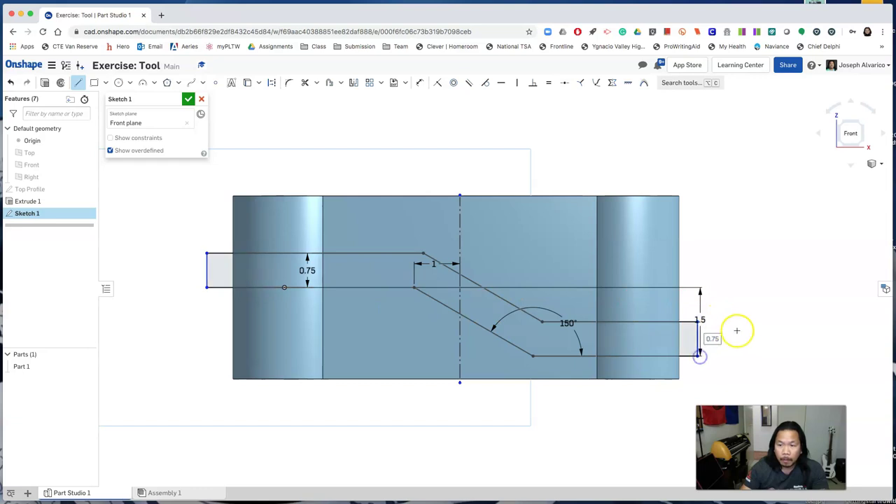
key("Escape")
- Rename the sketch as Side Profile and finish it
left_click(175, 102)
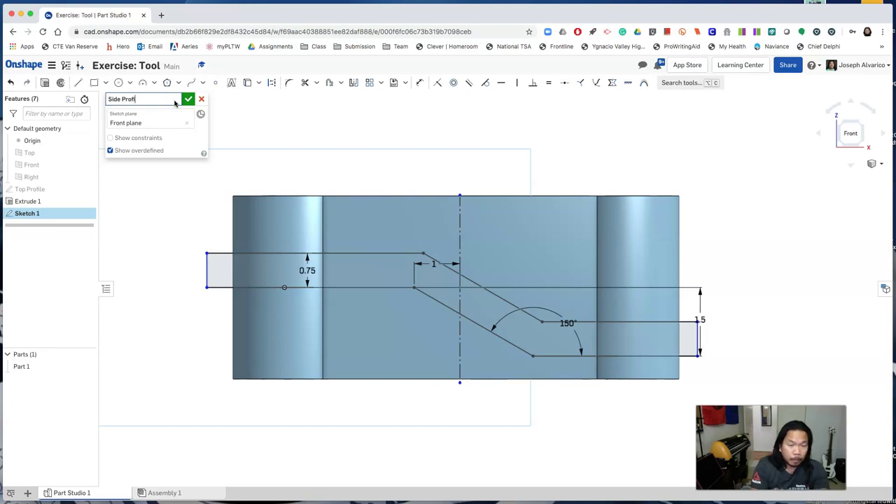
left_click(190, 100)
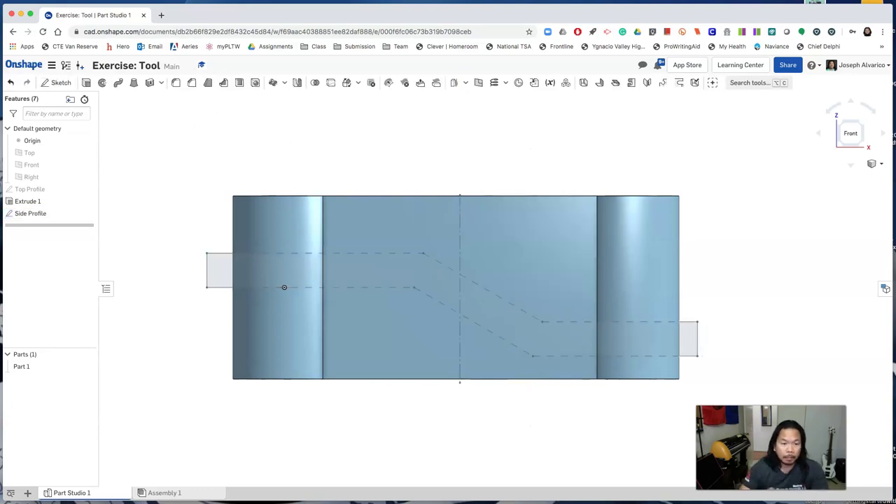
- Extrude the Side Profile region as an Intersect with the existing part, using a Through all end condition
right_click(190, 179)
left_click(210, 213)
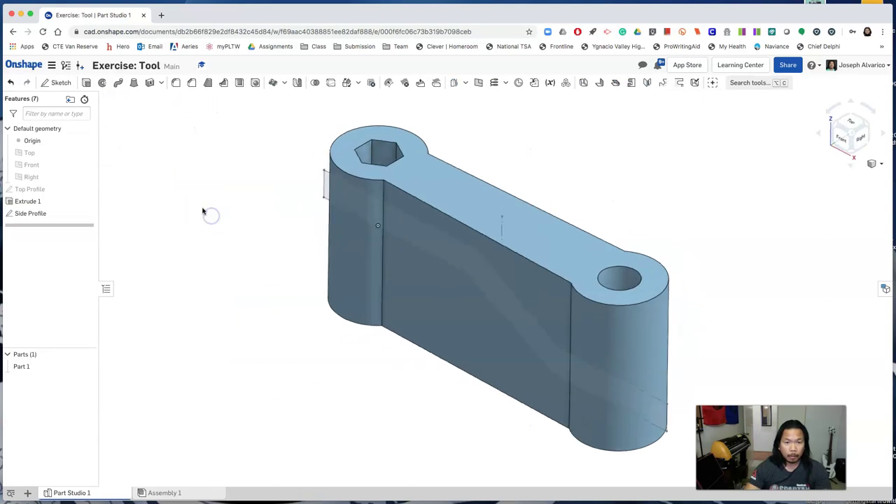
middle_click_drag(210, 208, 152, 205)
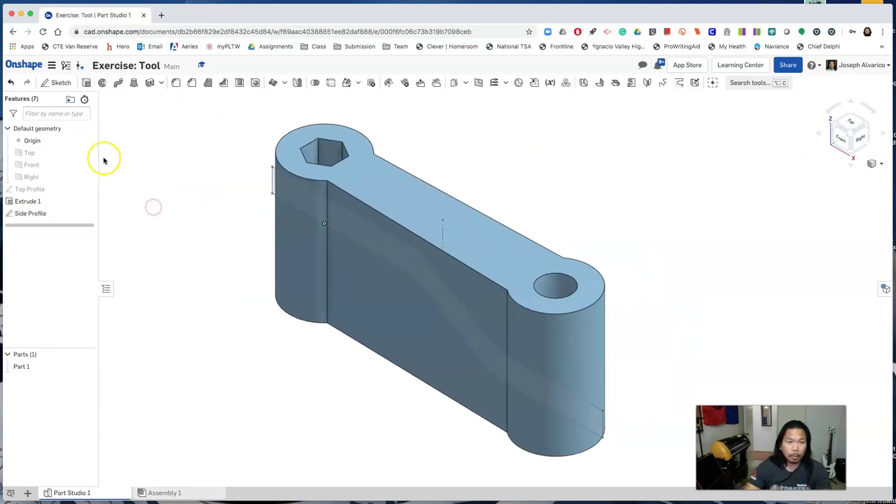
left_click(89, 84)
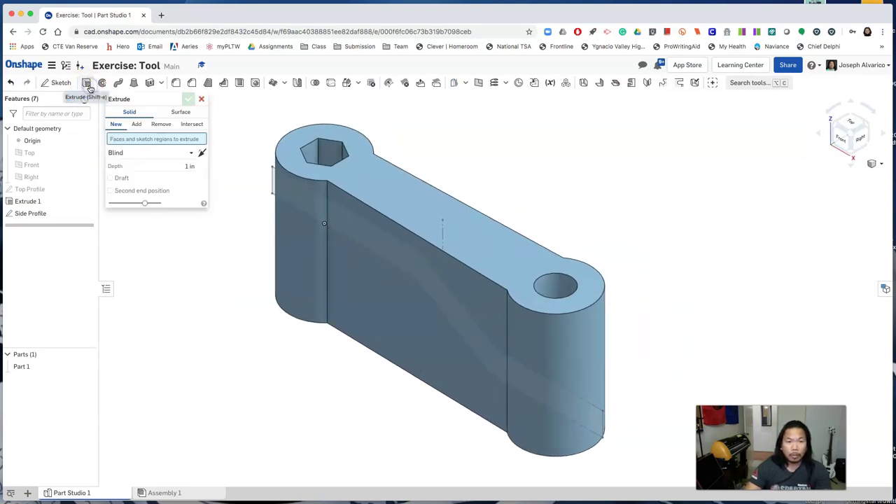
left_click(192, 124)
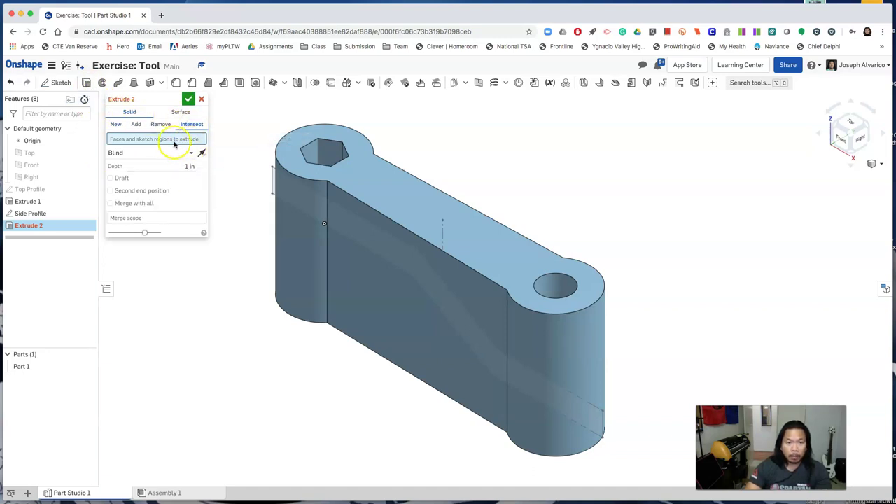
left_click(275, 192)
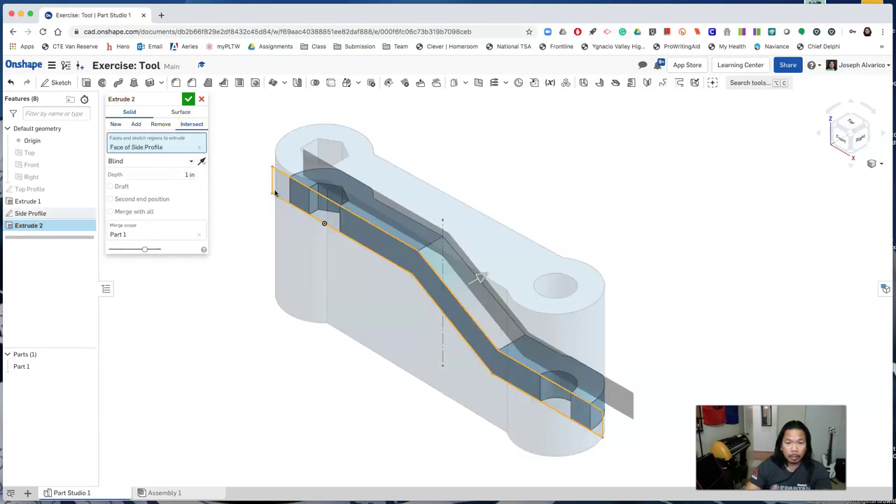
left_click(209, 186)
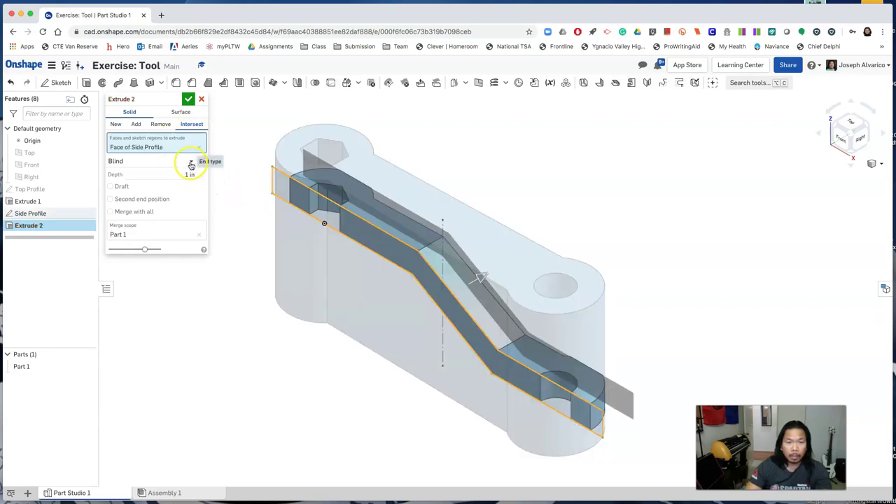
left_click(190, 163)
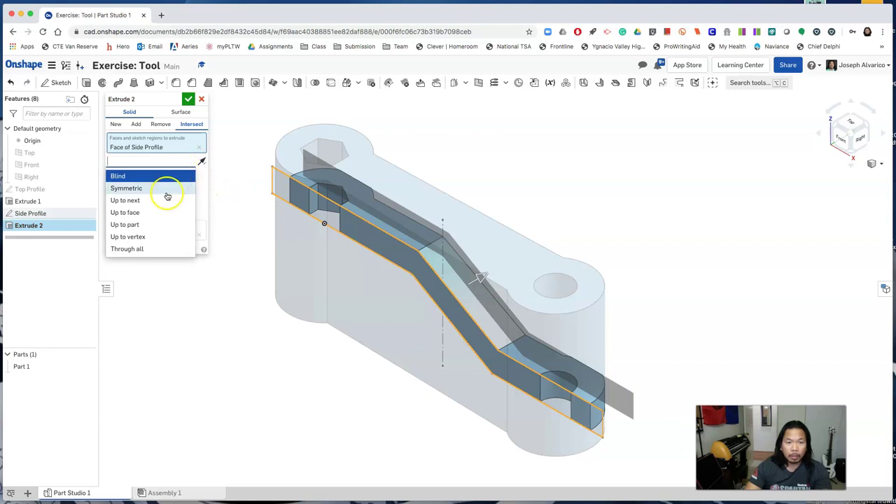
left_click(161, 249)
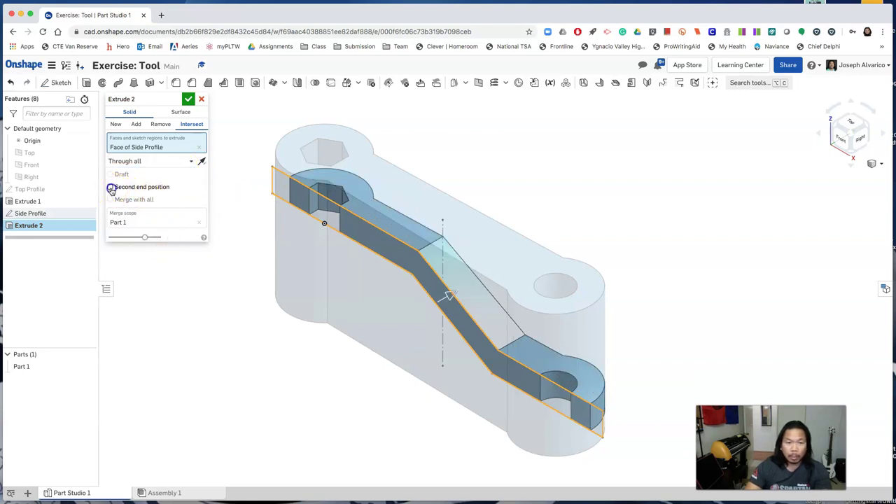
- Give the intersecting extrusion a second end position set to Through all and accept the feature
left_click(111, 189)
left_click(190, 200)
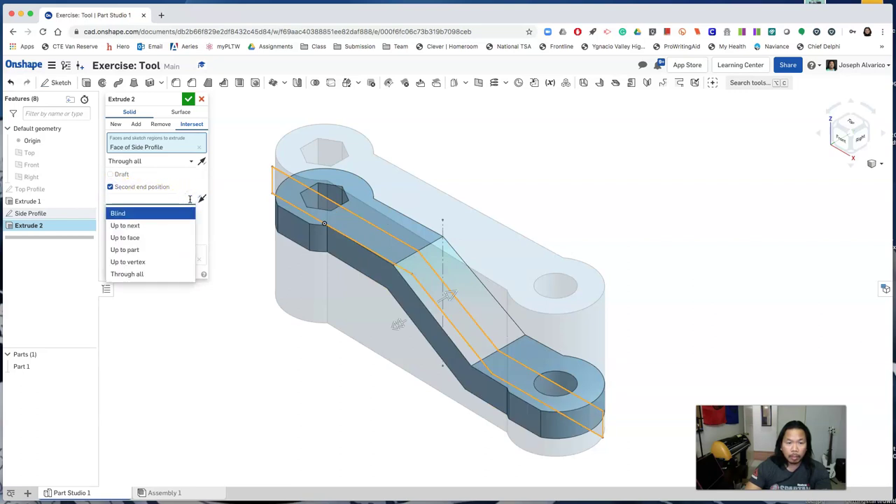
left_click(159, 275)
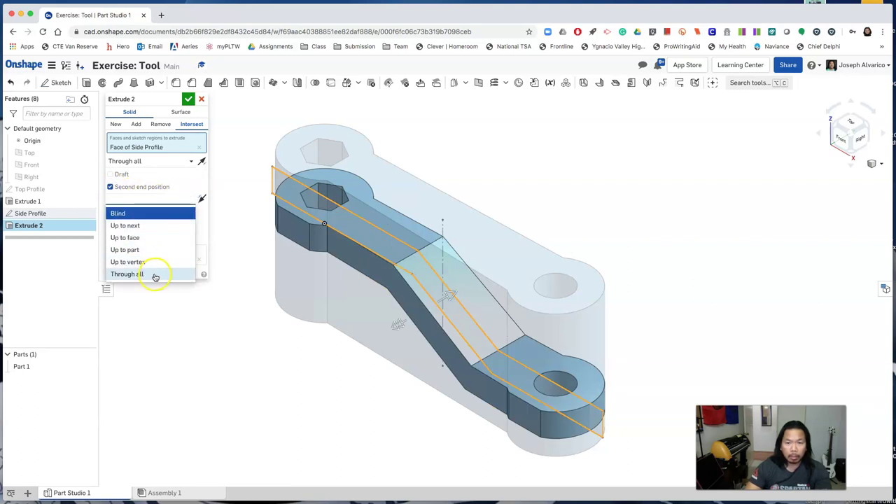
left_click(156, 275)
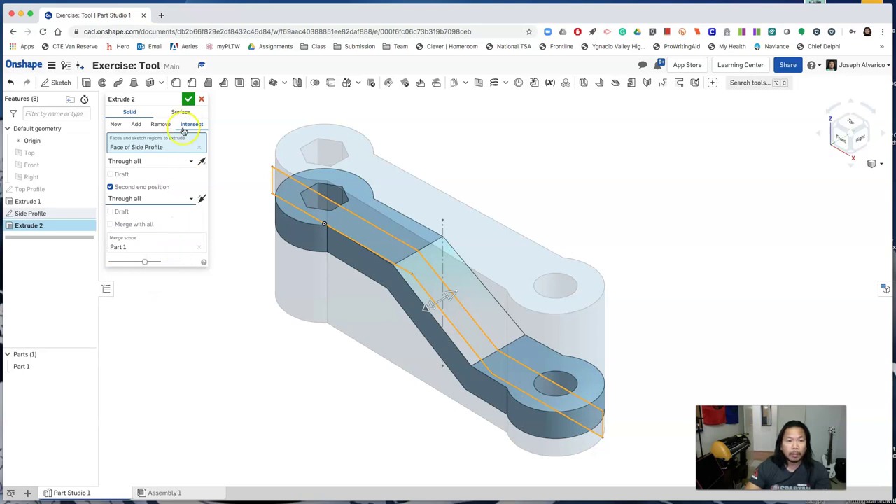
left_click(189, 99)
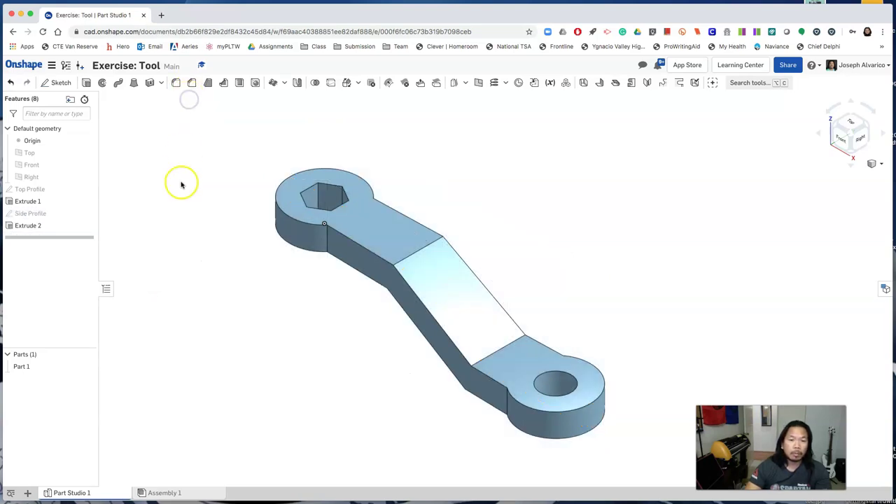
- Start a fillet with a 1 in radius on the two upper bend edges and the front neck edge at each rounded end
left_click(176, 83)
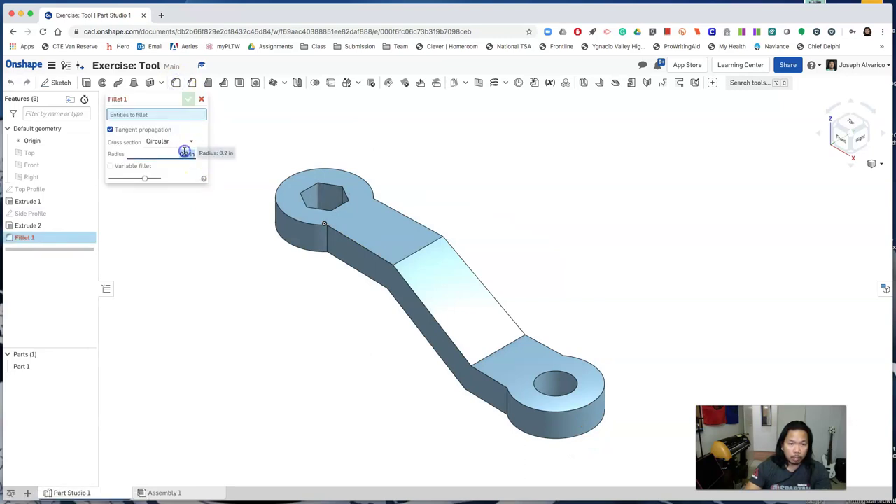
left_click(184, 153)
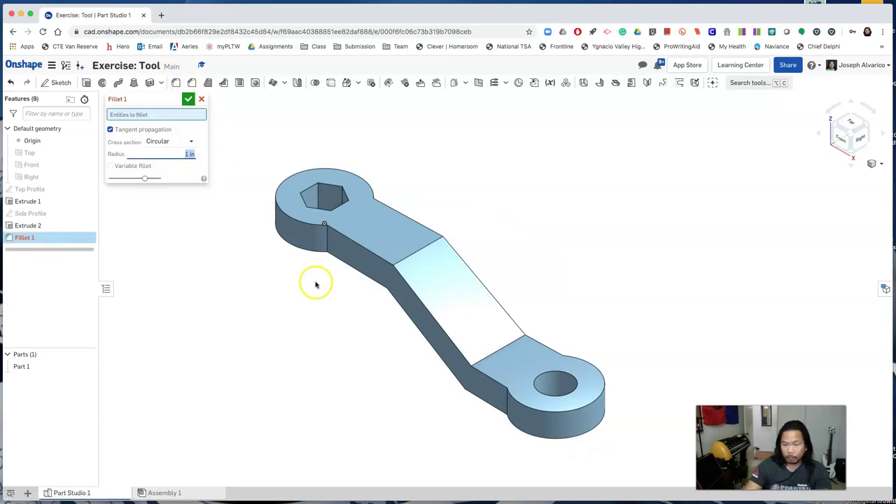
left_click(326, 244)
left_click(422, 251)
left_click(499, 350)
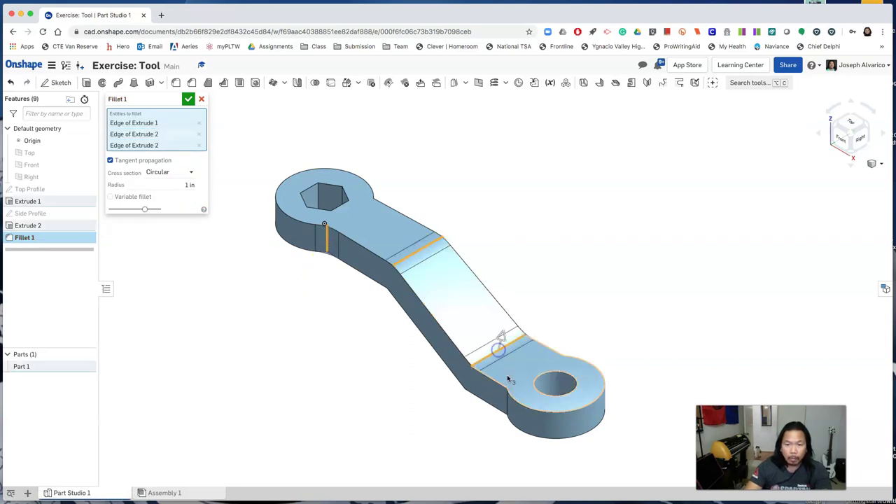
left_click(506, 400)
- Add the neck edges on the opposite side and the two underside bend edges to the fillet, and accept it
right_click_drag(630, 341, 580, 350)
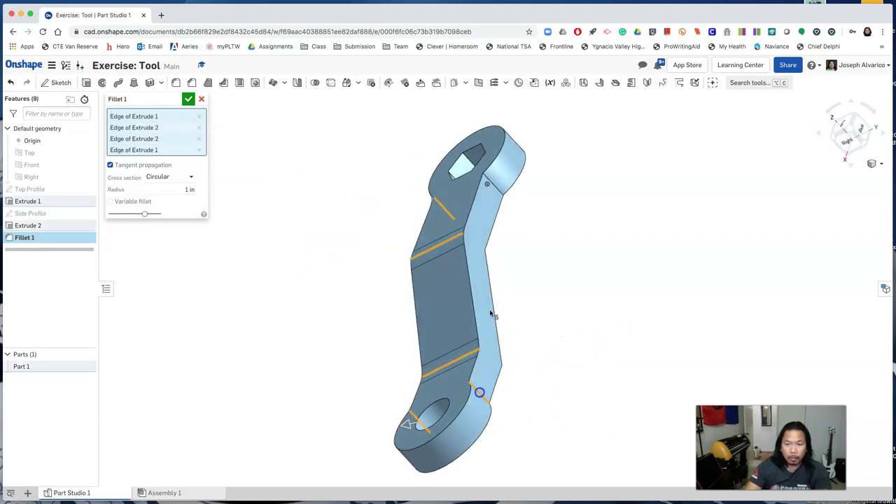
left_click(498, 185)
right_click_drag(553, 262, 506, 224)
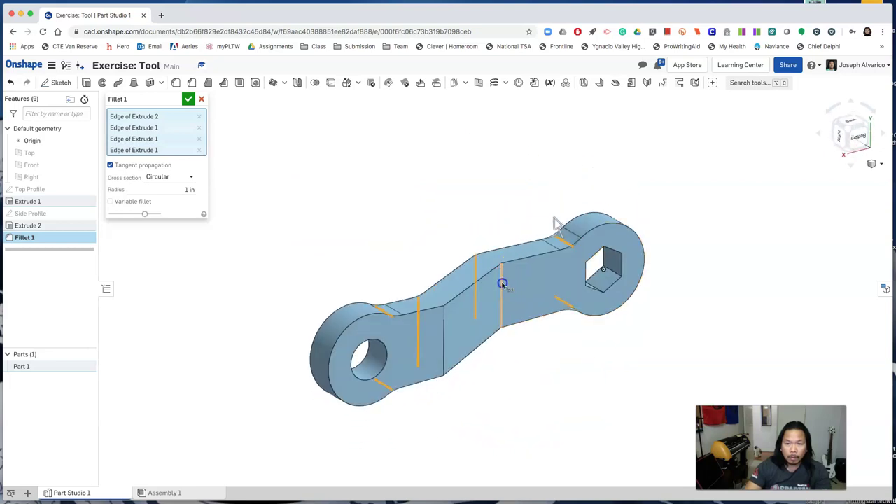
left_click(452, 339)
left_click(880, 165)
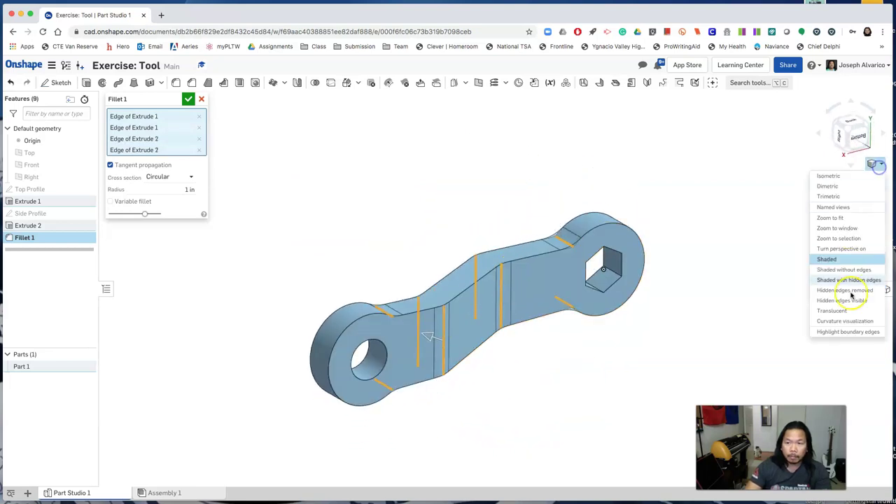
left_click(840, 176)
left_click(187, 99)
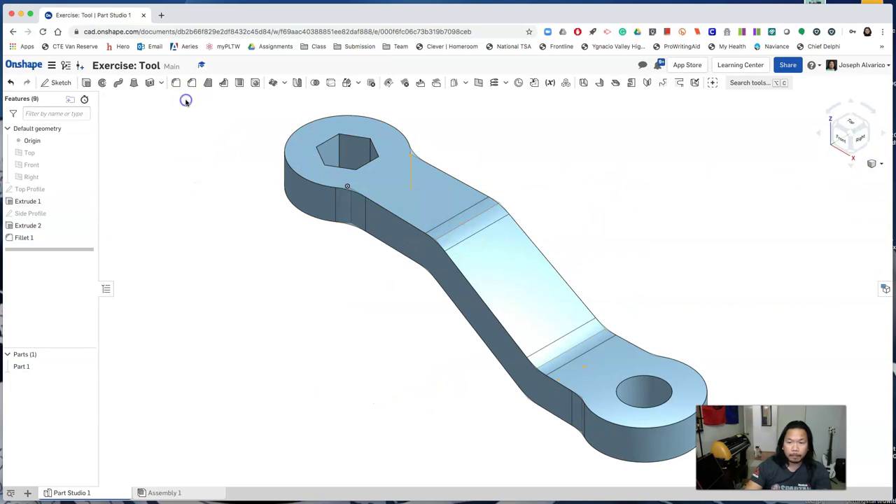
- Start a new sketch on the Front plane, viewed normal to the sketch plane
scroll(217, 270, "down", 2)
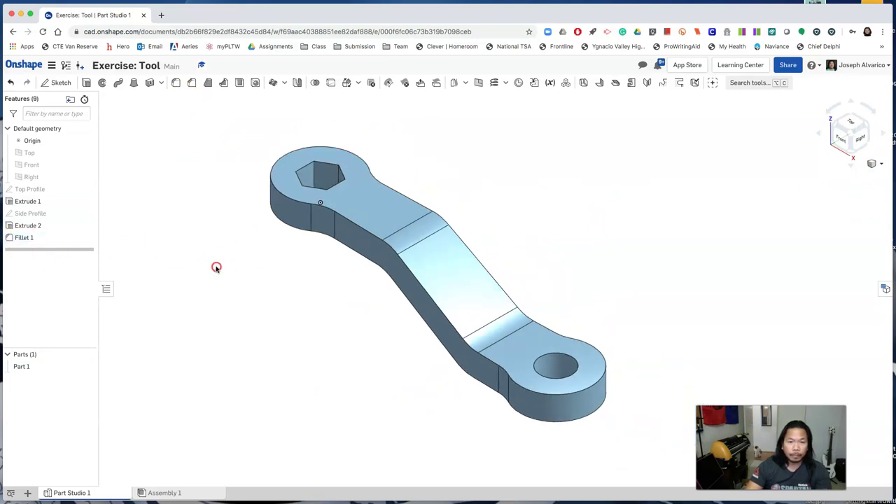
middle_click_drag(216, 266, 145, 260)
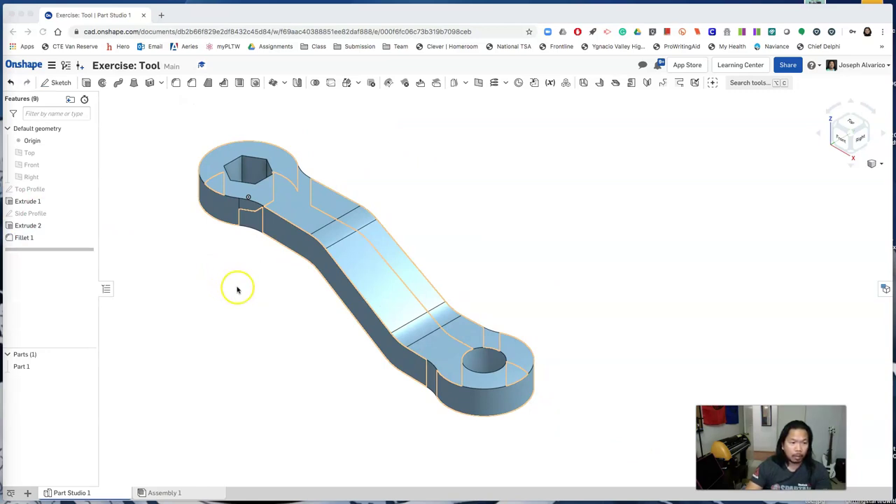
left_click(58, 83)
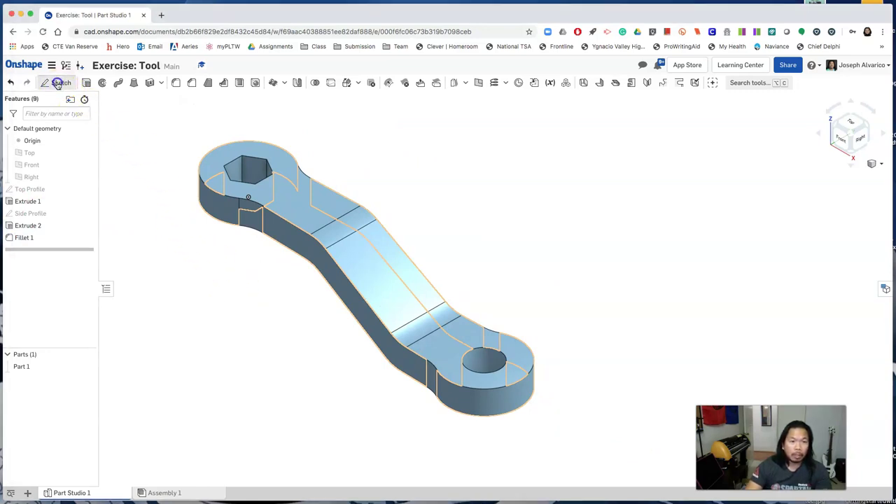
left_click(39, 166)
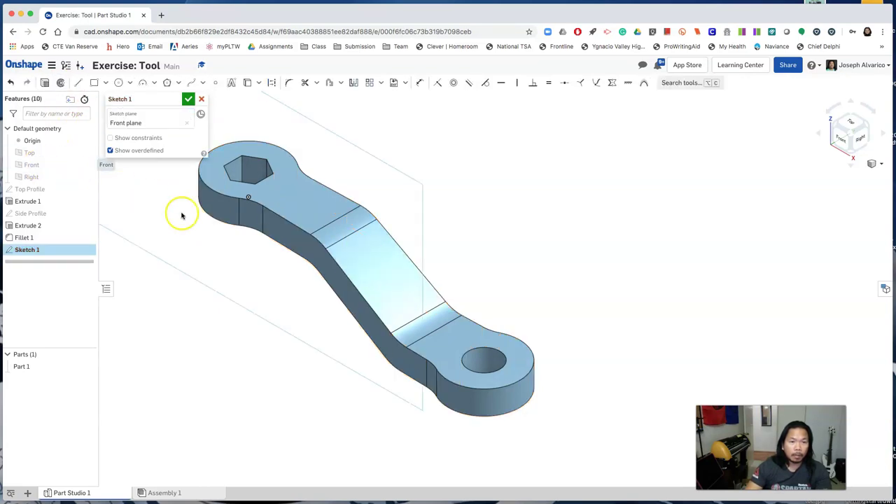
right_click(180, 234)
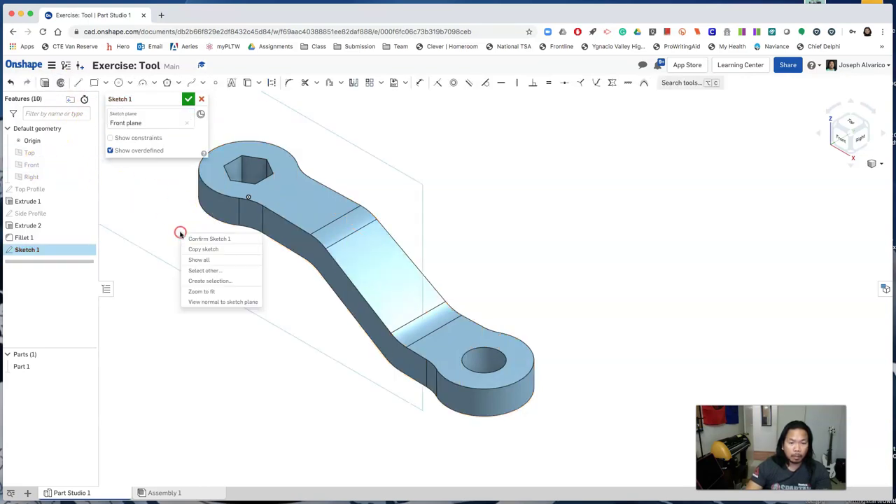
left_click(231, 302)
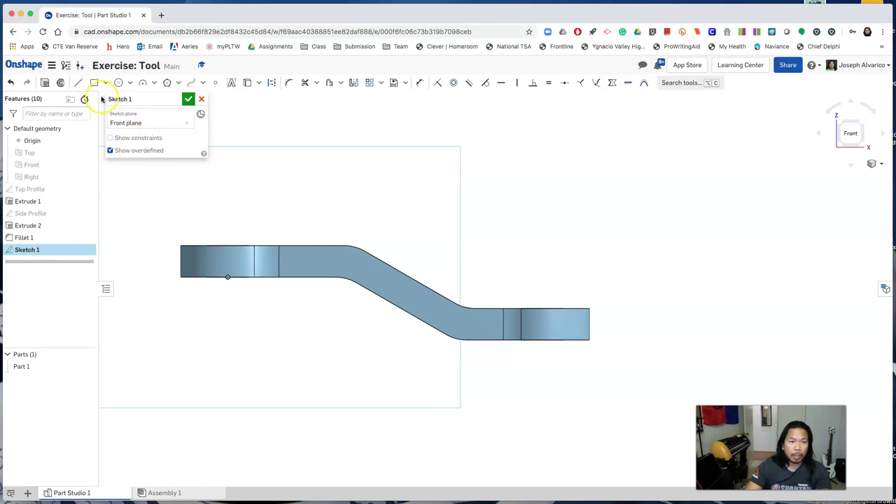
- Draw three connected lines through the tool's mid-thickness past both ends: horizontal, sloped about 3.08 in long, and lower horizontal about 3.52 in long
left_click(78, 83)
left_click(162, 261)
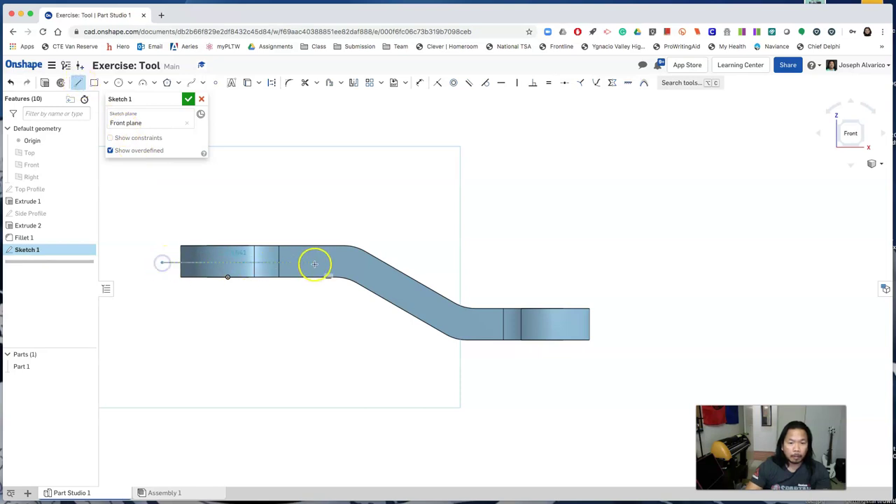
left_click(348, 263)
left_click(460, 325)
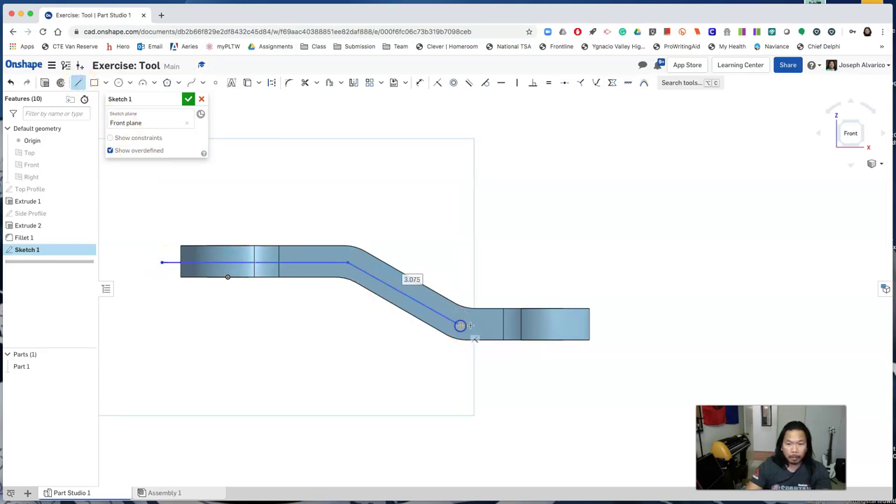
left_click(608, 325)
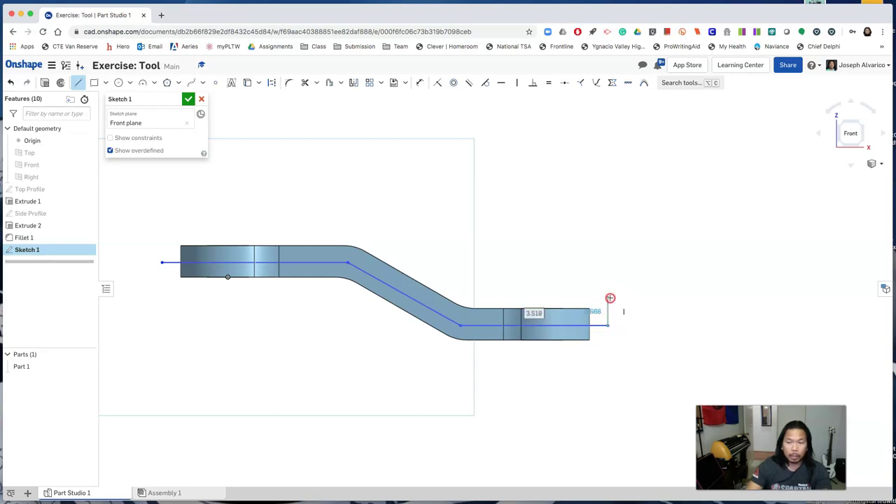
right_click(610, 298)
left_click(626, 304)
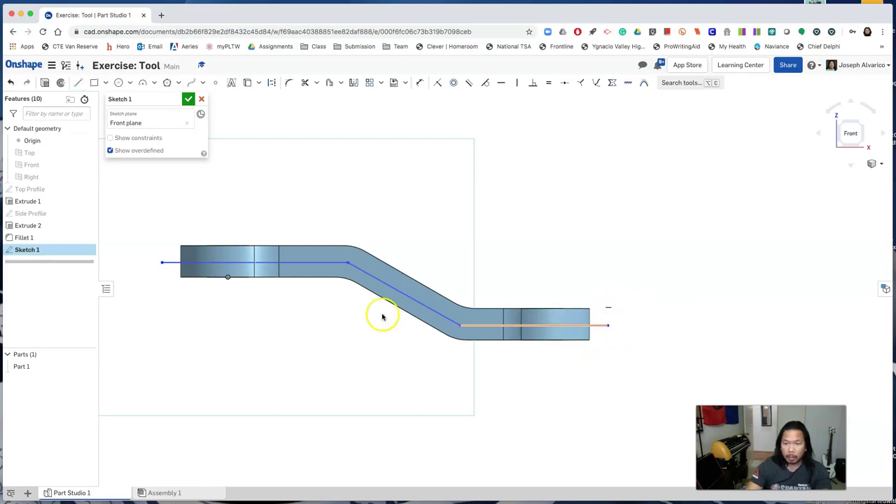
- Constrain the upper horizontal line as the symmetry line between the top and bottom edges of the hexagon-hole end
left_click(239, 262)
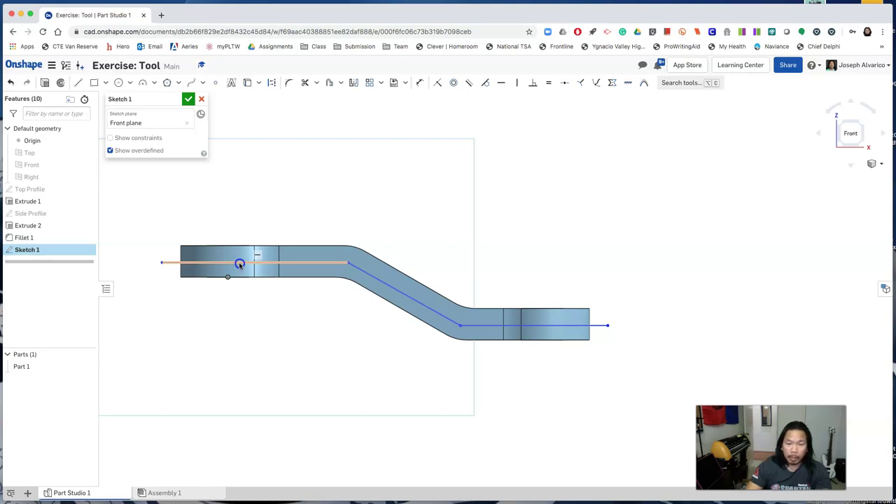
left_click(240, 246)
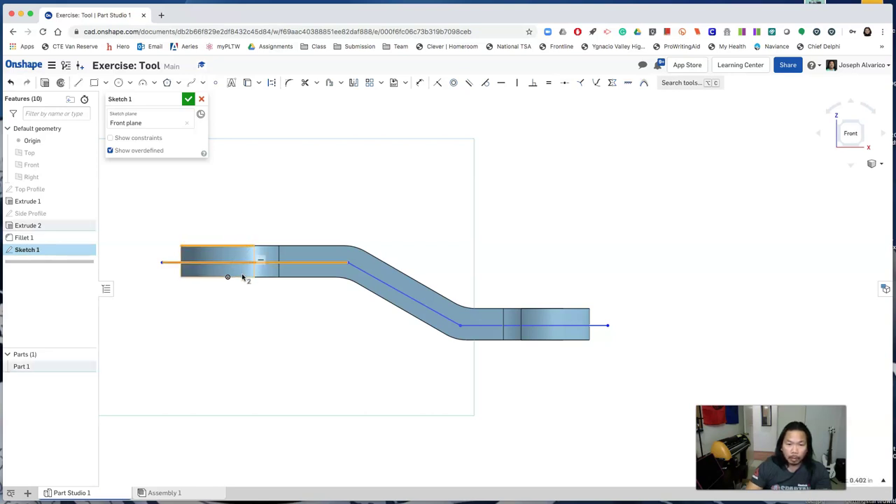
left_click(613, 84)
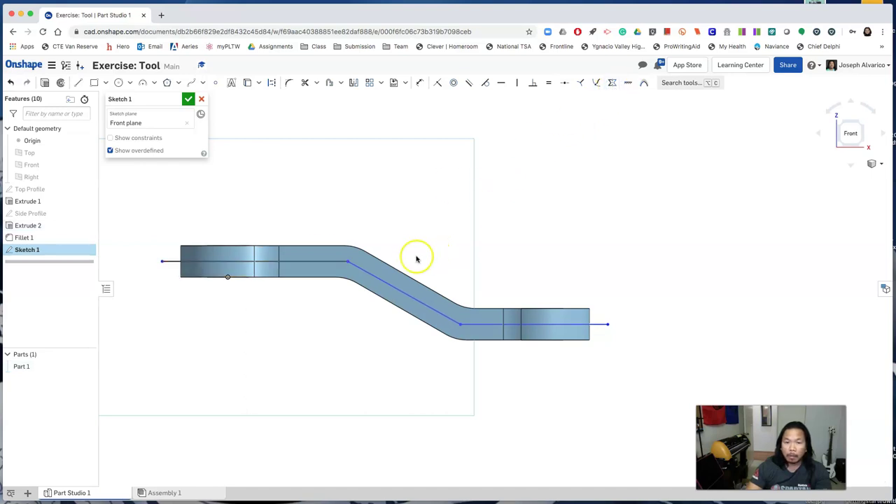
- Constrain the sloped line as the symmetry line between the upper and lower edges of the tool's inclined section
left_click(383, 284)
left_click(400, 262)
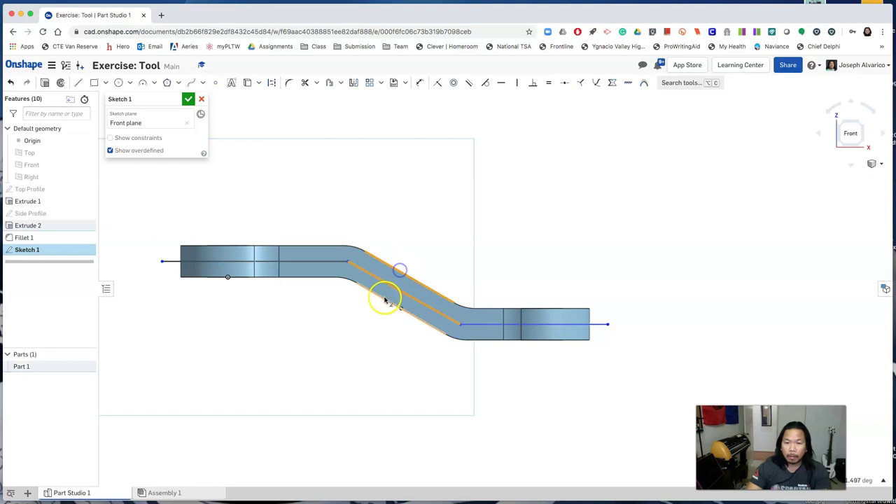
left_click(383, 299)
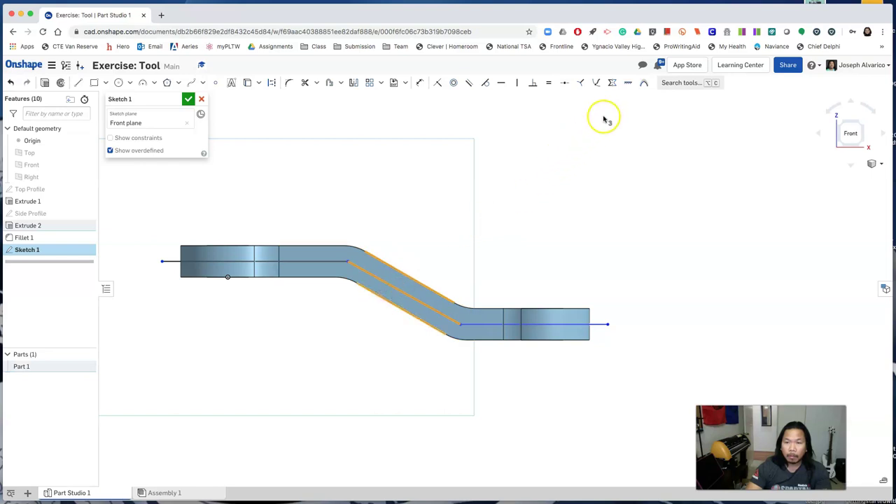
left_click(612, 83)
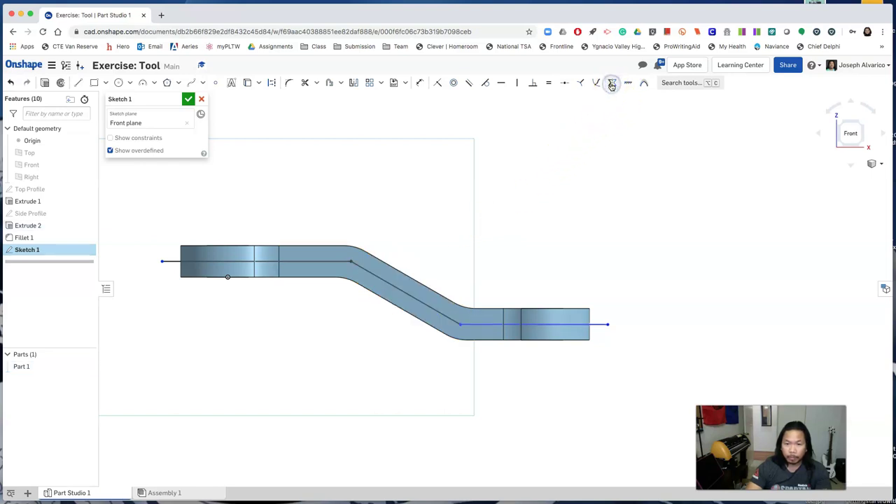
- Constrain the lower horizontal line as the symmetry line between the upper and lower edges of the round-hole end
left_click(560, 322)
left_click(562, 308)
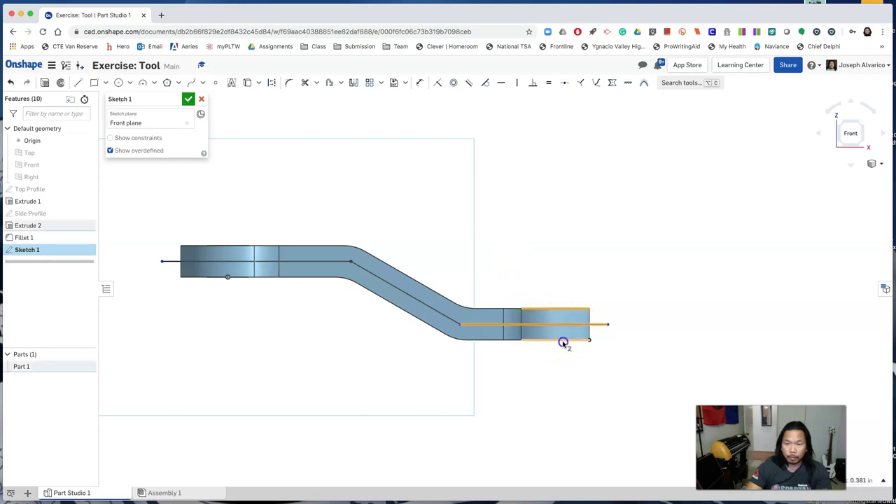
left_click(613, 87)
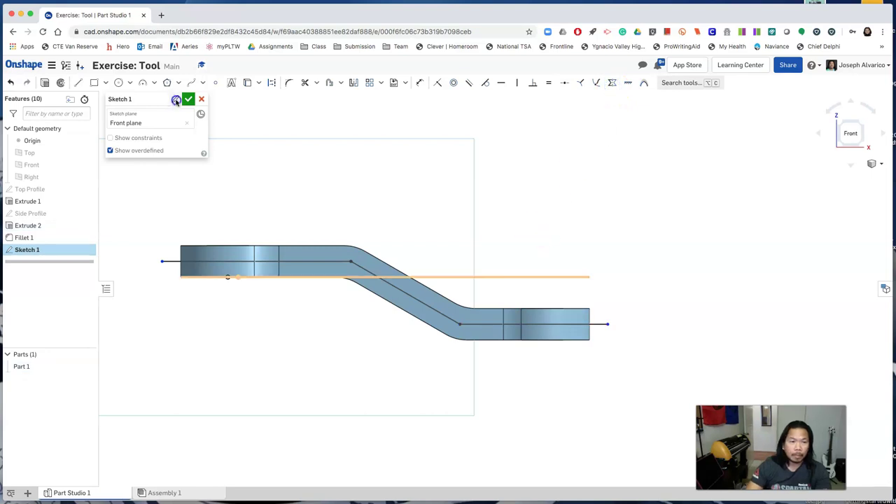
- Rename the sketch as Split Line and finish it
left_click(157, 99)
type("Split Line")
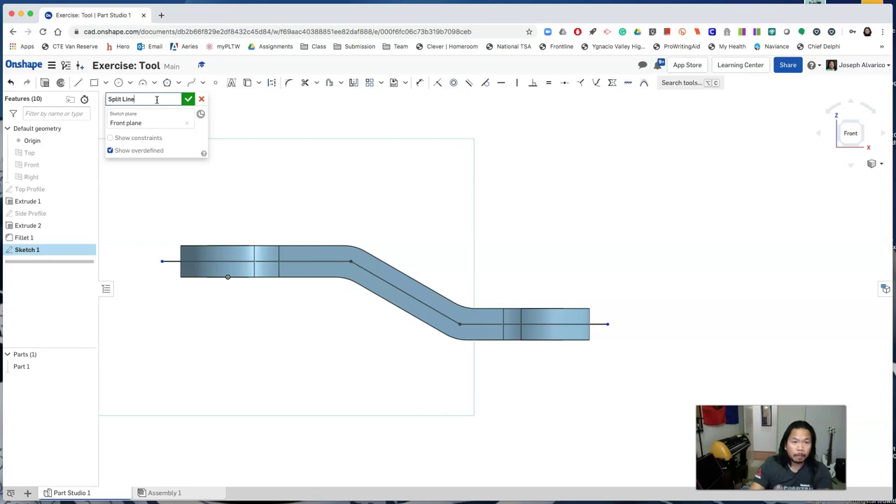
left_click(189, 99)
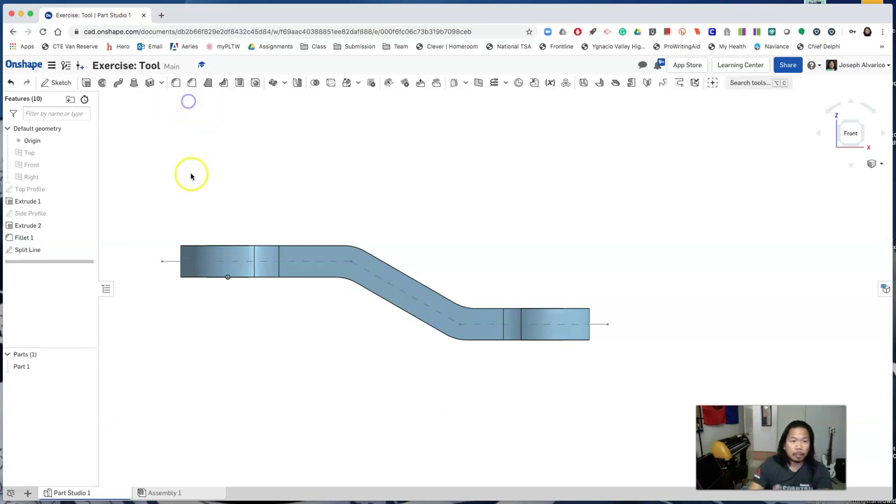
- Split all the outer side faces around the tool's perimeter with a face Split, using the Split Line sketch as the splitting entity
right_click(225, 169)
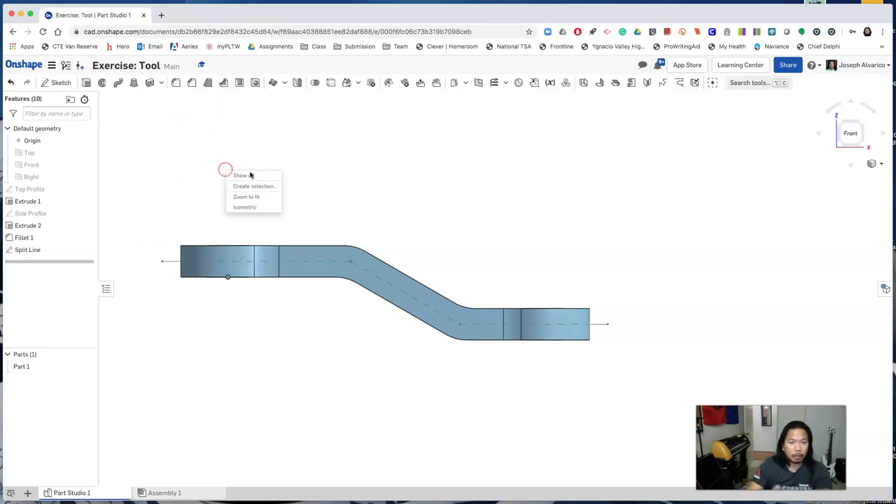
left_click(259, 211)
right_click_drag(258, 208, 200, 236)
scroll(213, 234, "down", 4)
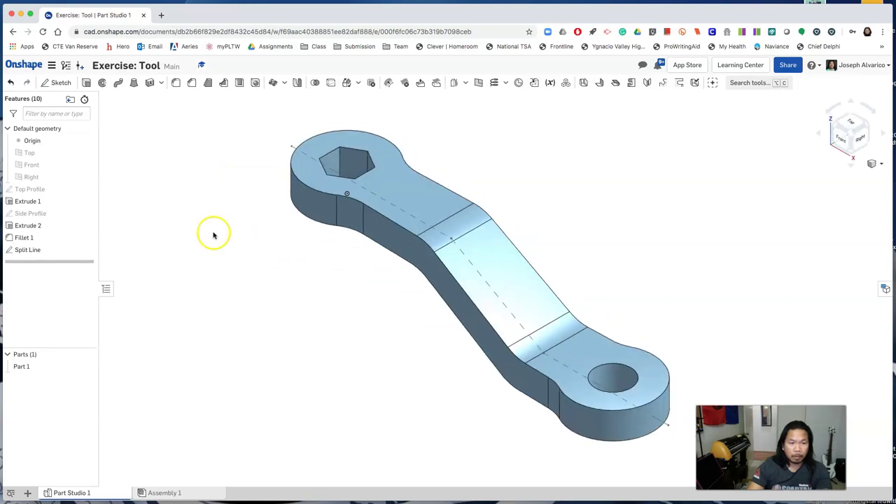
middle_click_drag(164, 223, 157, 223)
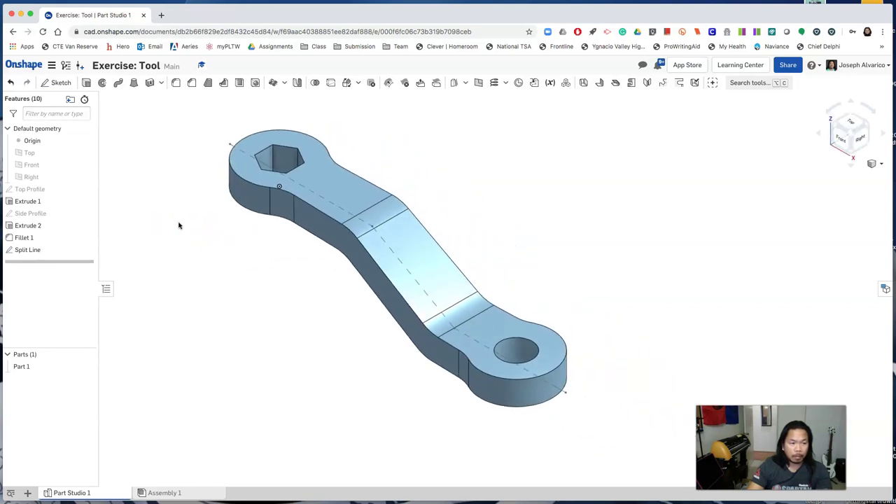
left_click(333, 83)
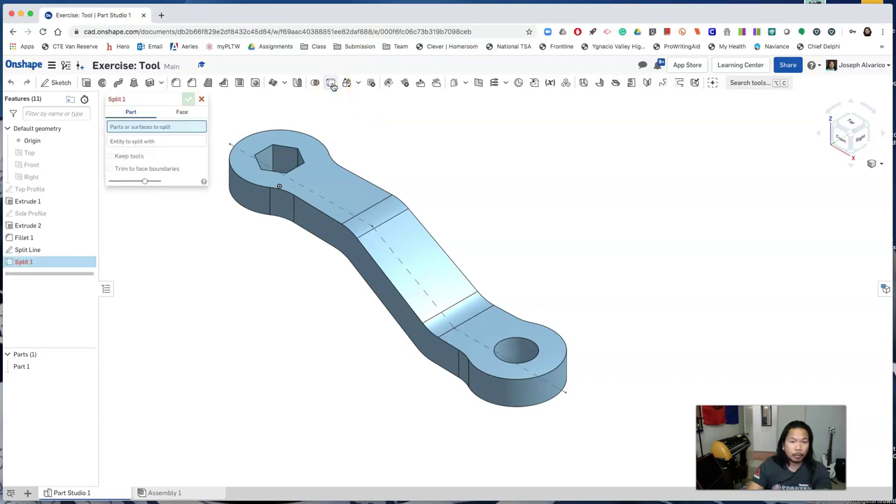
left_click(183, 113)
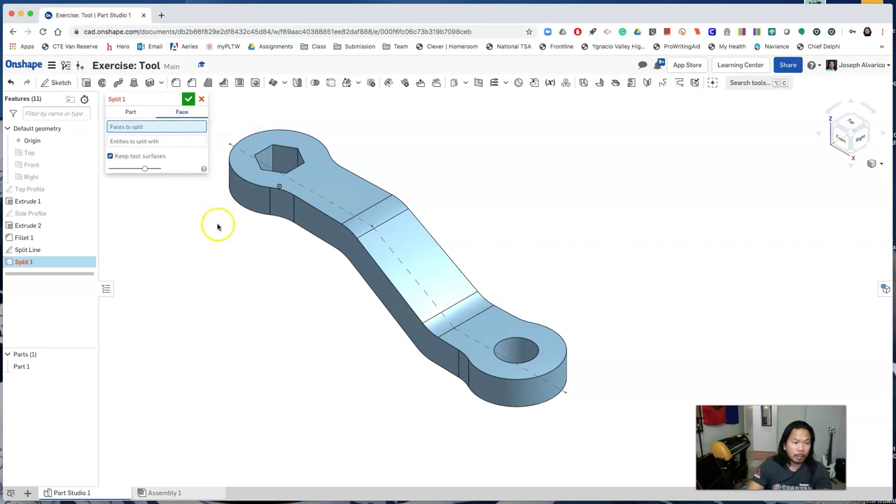
left_click(253, 188)
left_click(284, 210)
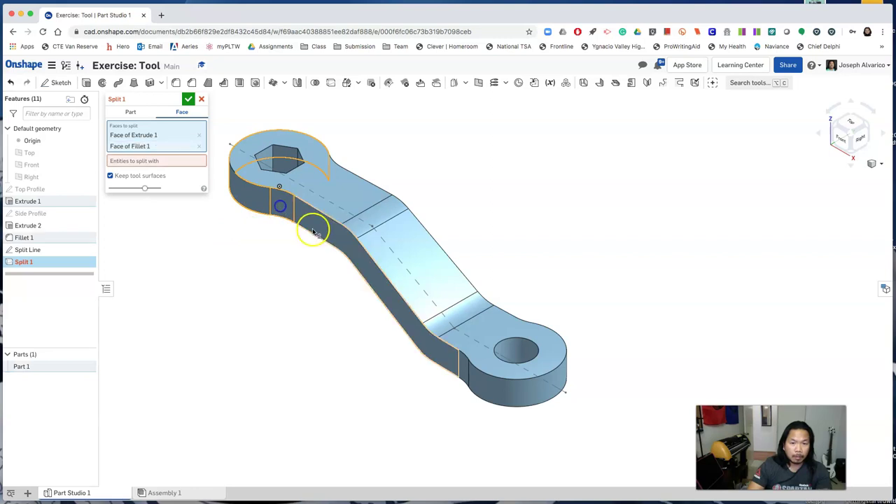
left_click(319, 230)
left_click(478, 385)
right_click_drag(548, 346, 512, 357)
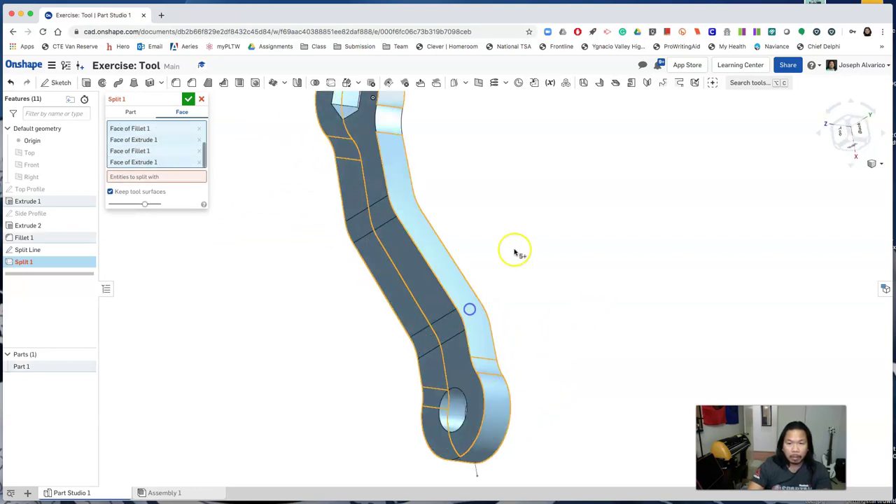
right_click_drag(415, 149, 418, 293)
left_click(140, 178)
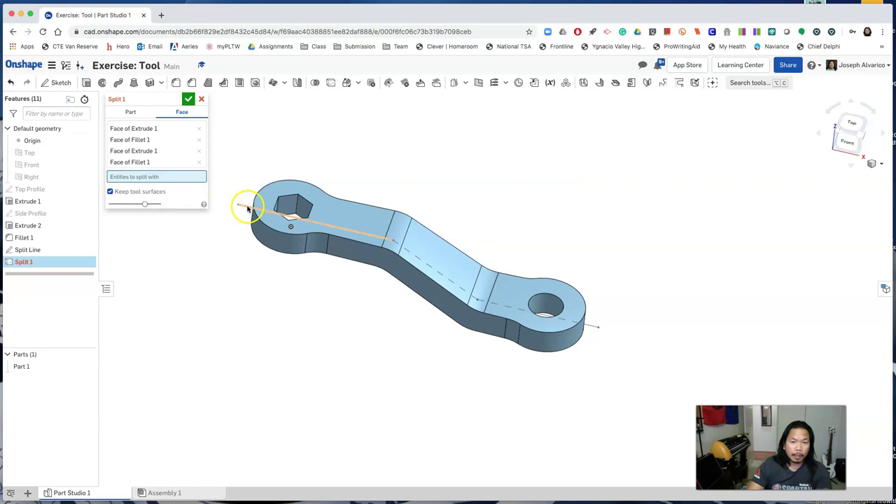
left_click(38, 252)
left_click(188, 100)
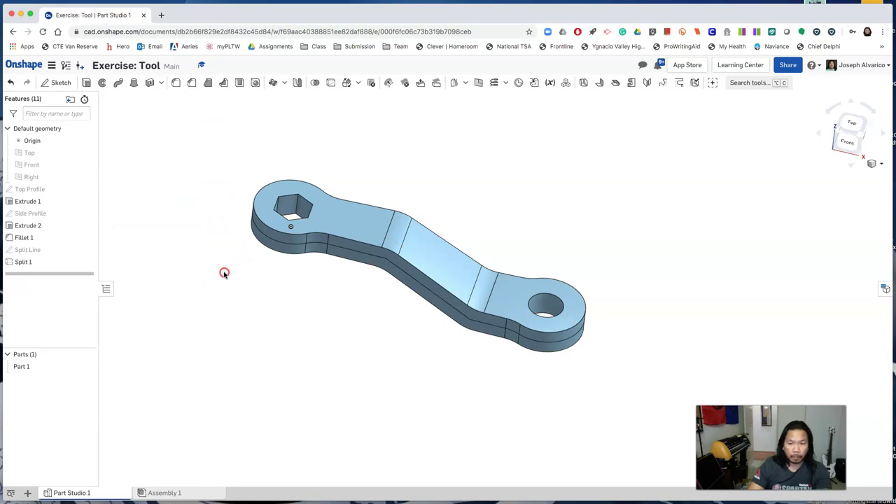
- Set up a parting-line Draft with the Top plane as pull direction and a mid-thickness split edge as the parting edge
right_click_drag(224, 273, 228, 242)
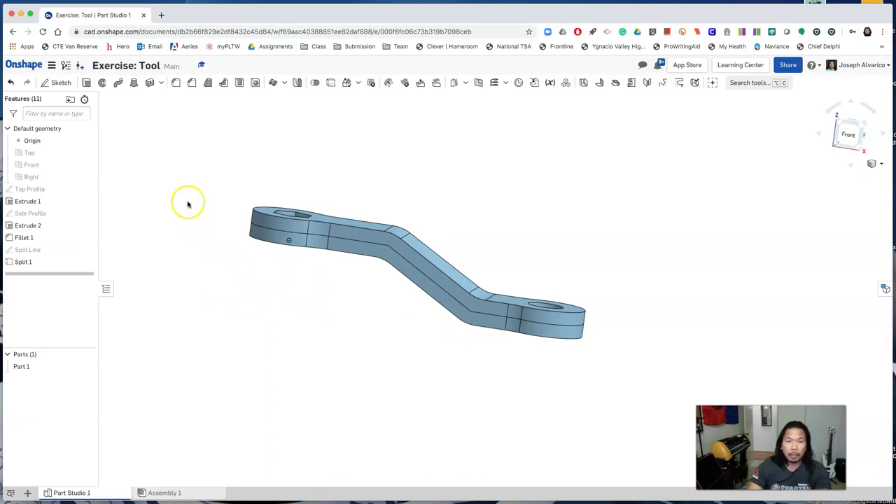
left_click(208, 84)
left_click(185, 113)
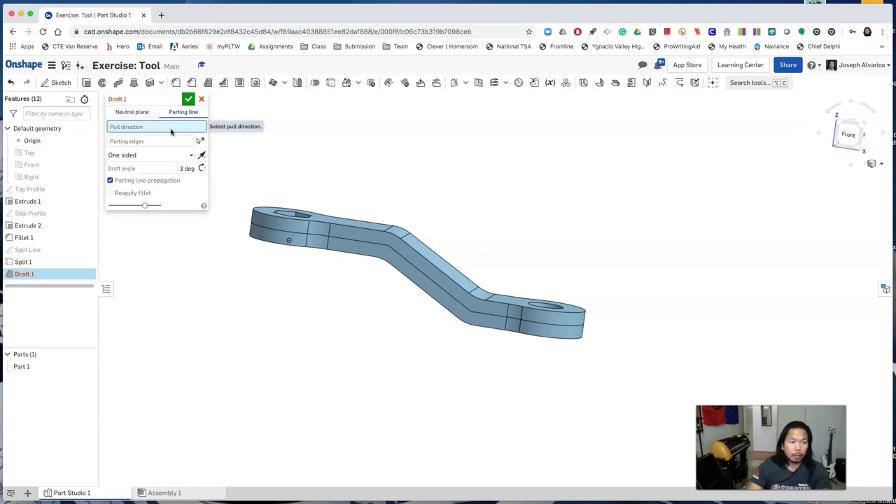
left_click(49, 154)
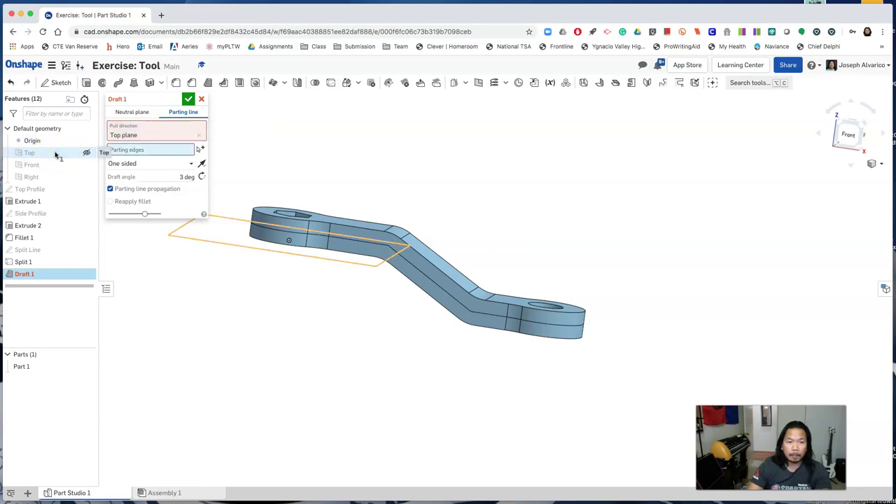
right_click(524, 195)
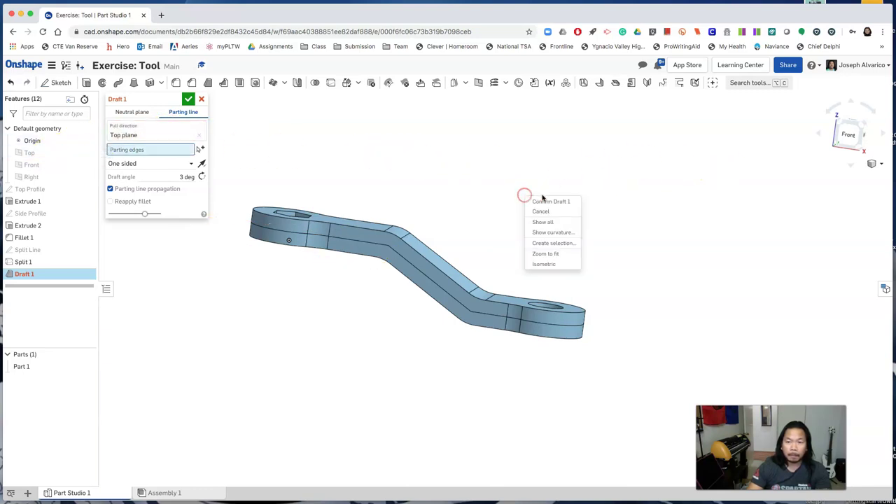
left_click(547, 262)
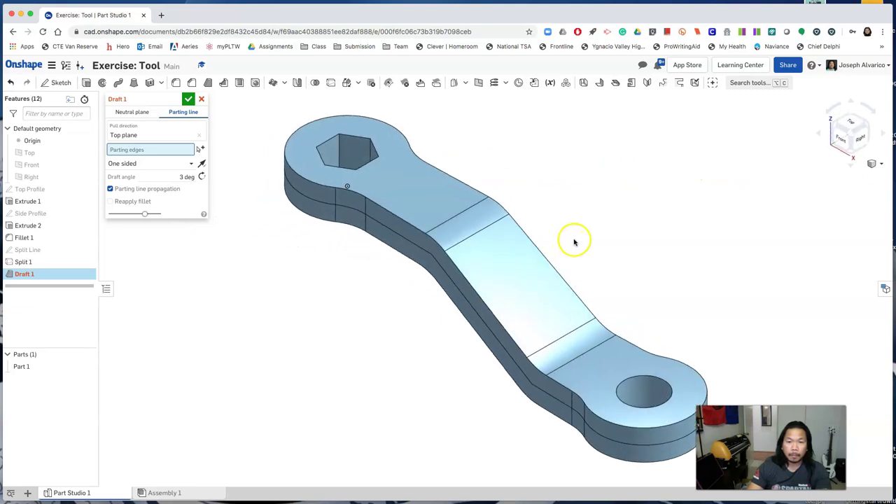
middle_click_drag(574, 240, 511, 266)
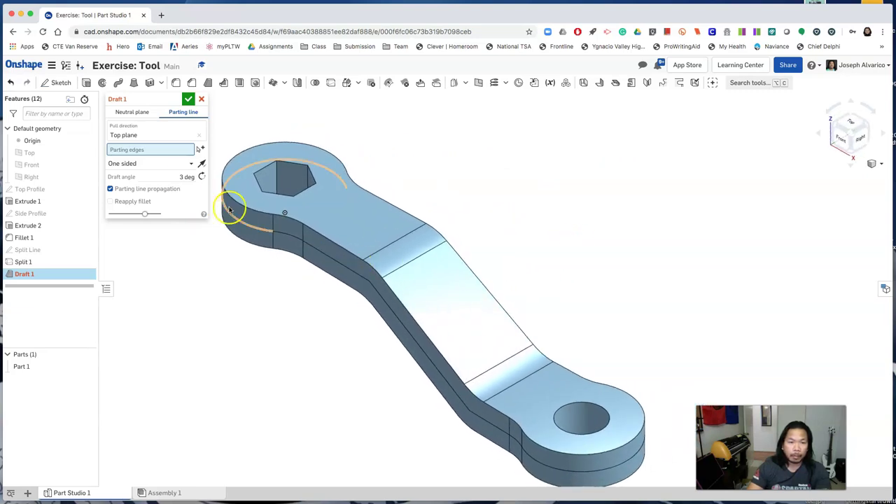
left_click(157, 151)
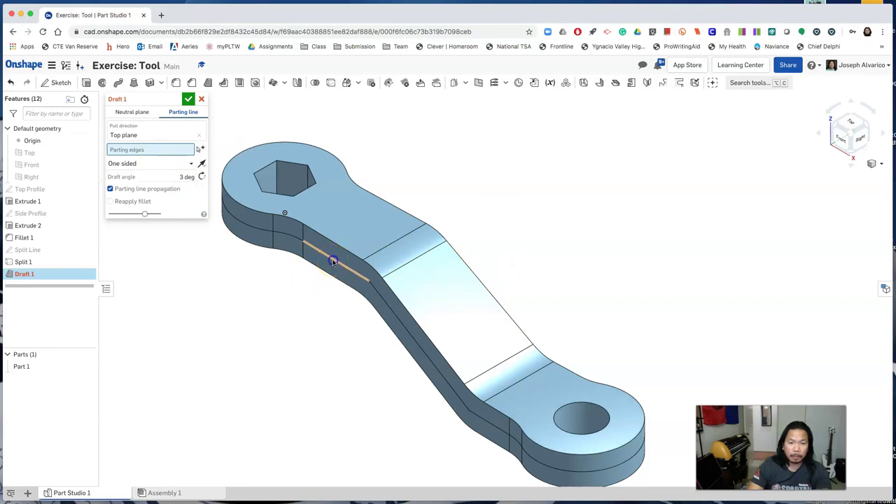
left_click(333, 261)
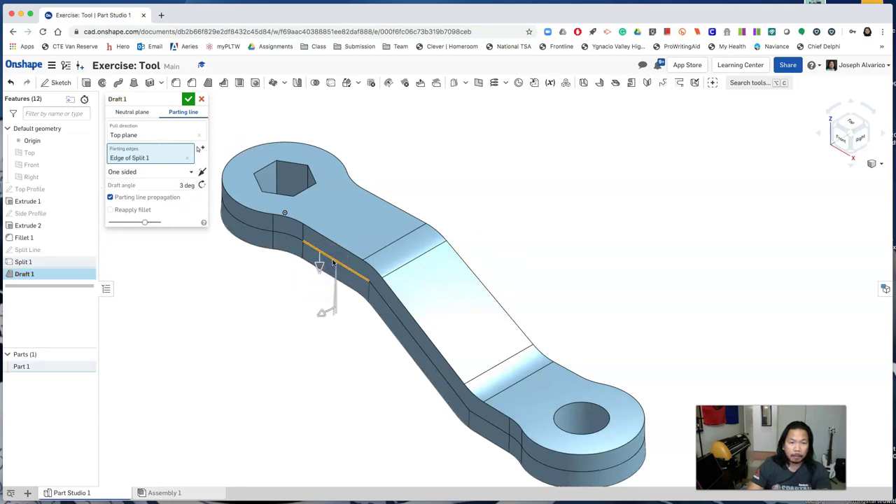
- Make the draft two sided, with the draft angle and the second draft angle both set to 15 deg
left_click(189, 173)
left_click(143, 211)
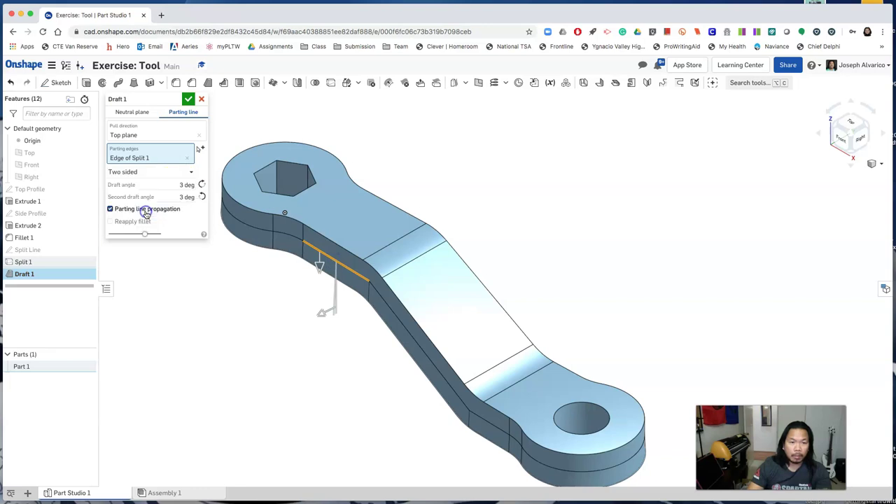
left_click(176, 185)
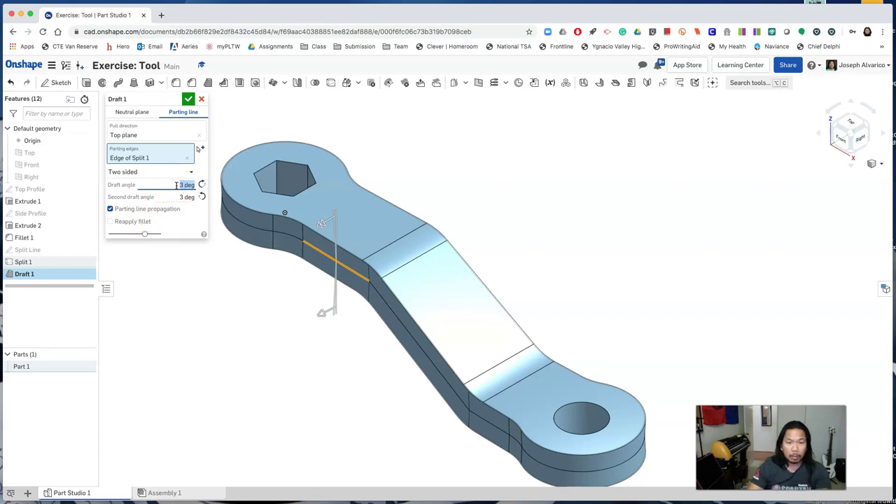
type("15")
left_click(181, 197)
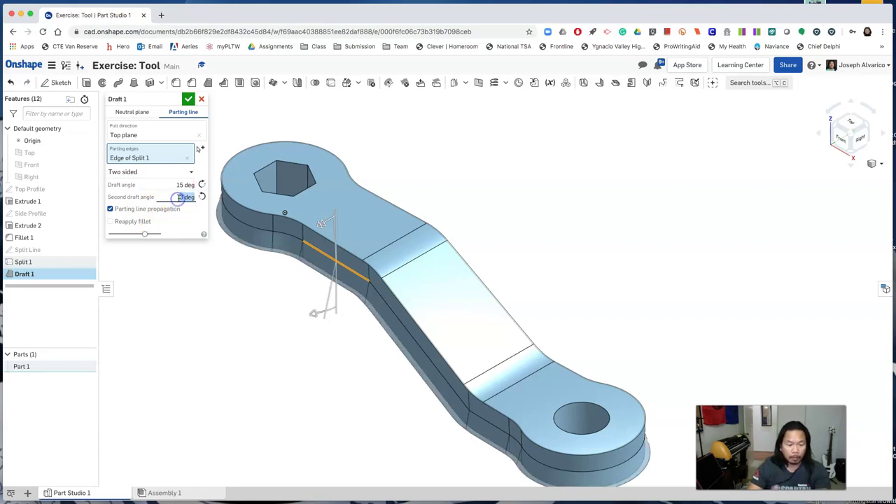
type("15")
left_click(197, 204)
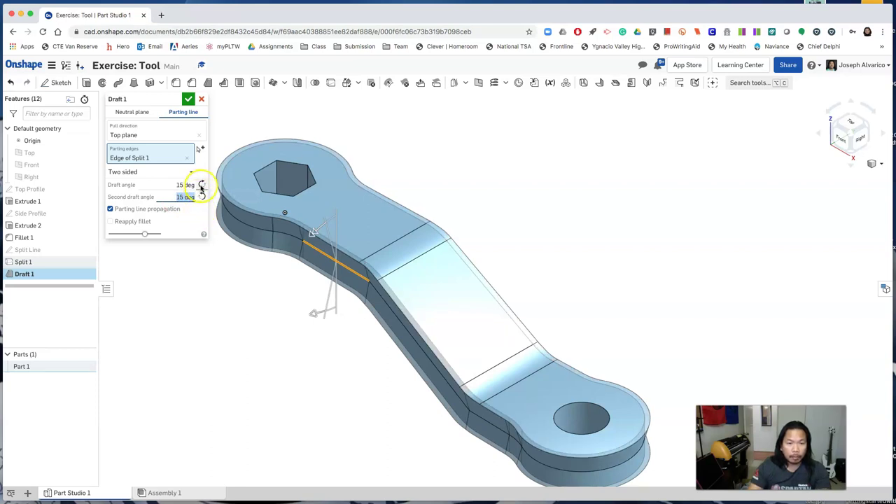
- Flip both draft directions so the sides taper inward from the parting line, enable fillet reapplication, and accept the draft
left_click(201, 185)
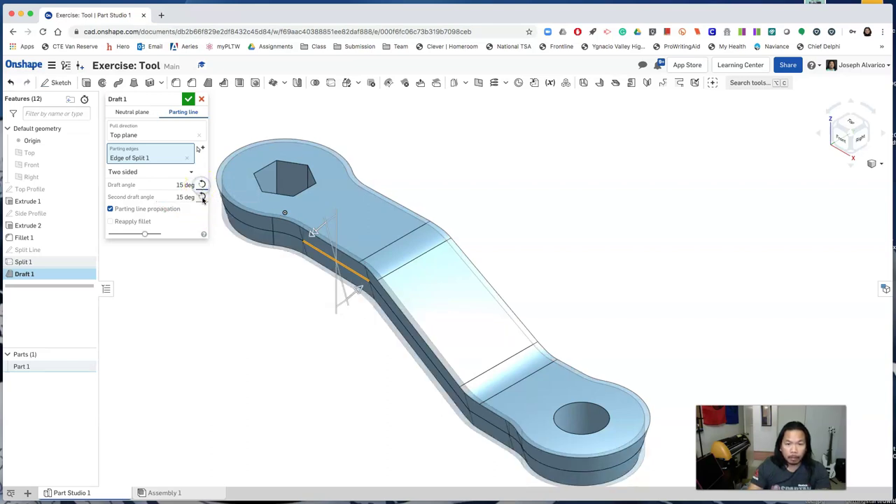
left_click(203, 198)
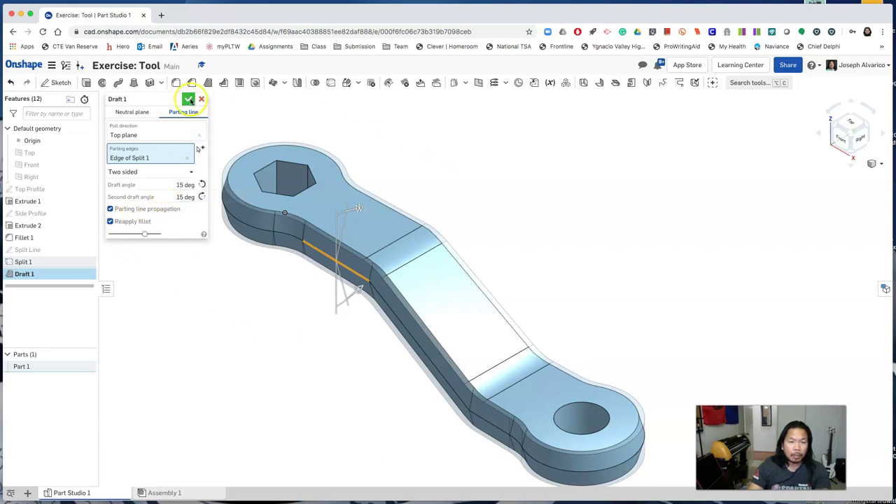
left_click(189, 100)
- Start a circular fillet with a 0.125 in radius and select the tool's upper outer edges from the hexagonal end to the round-hole end
scroll(501, 242, "down", 2)
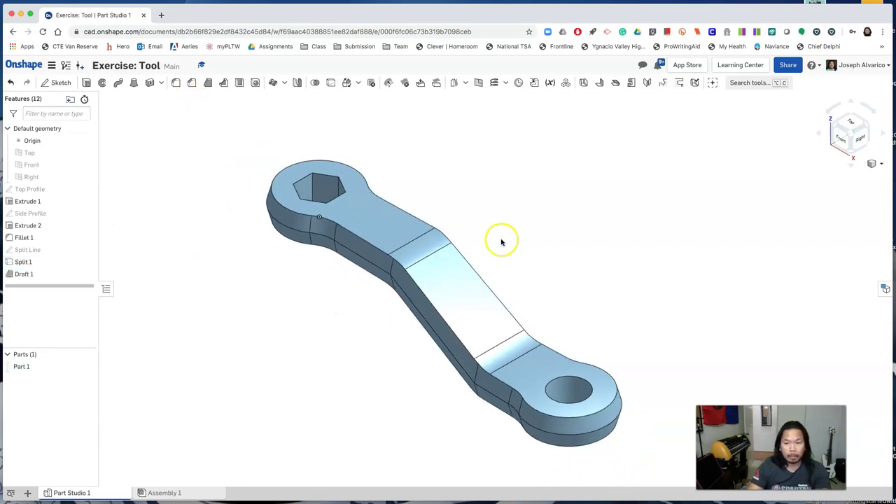
mouse_move(501, 240)
right_mouse_down()
mouse_move(412, 248)
mouse_move(514, 238)
right_mouse_up()
left_click(89, 227)
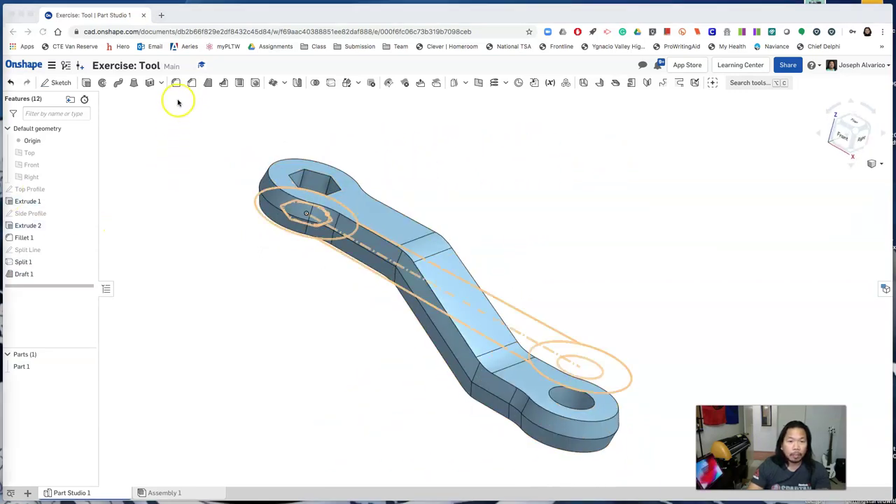
left_click(175, 83)
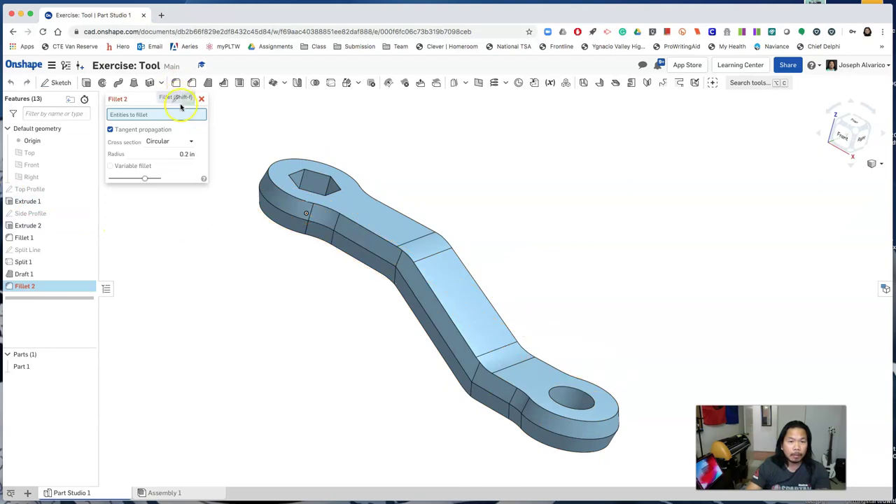
left_click(185, 154)
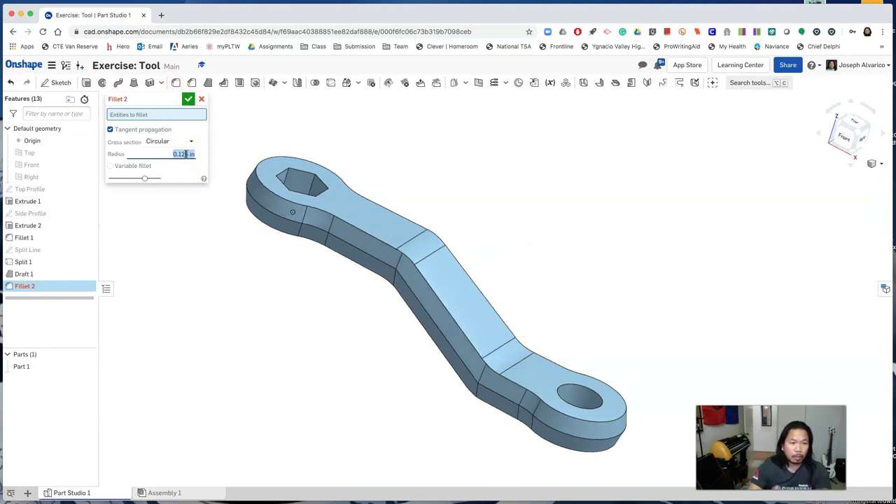
scroll(256, 244, "up", 3)
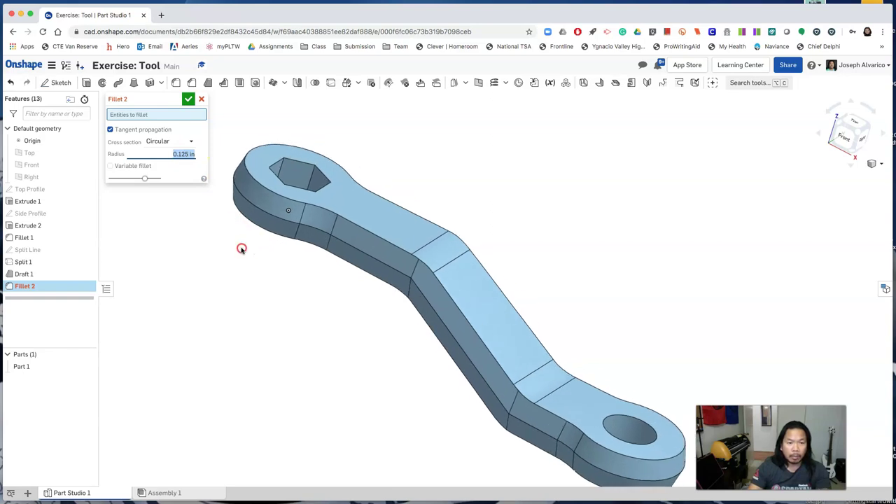
middle_click_drag(241, 249, 220, 253)
left_click(244, 200)
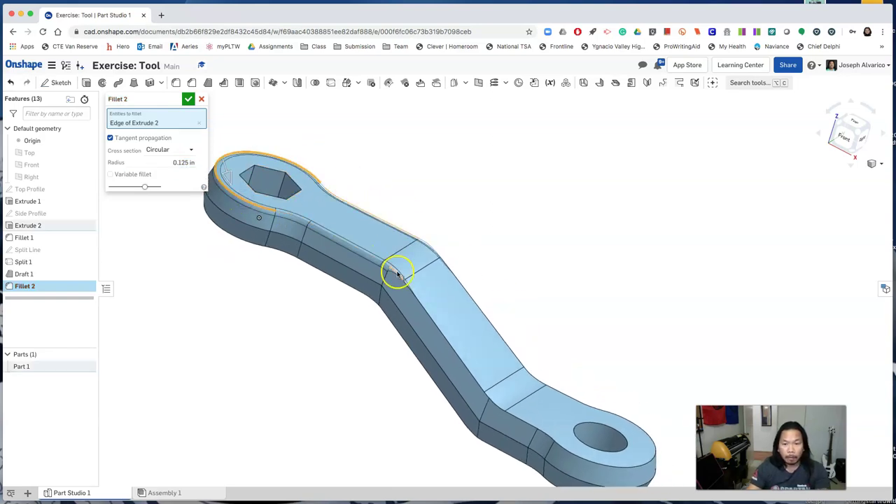
left_click(418, 294)
middle_click_drag(516, 302, 456, 228)
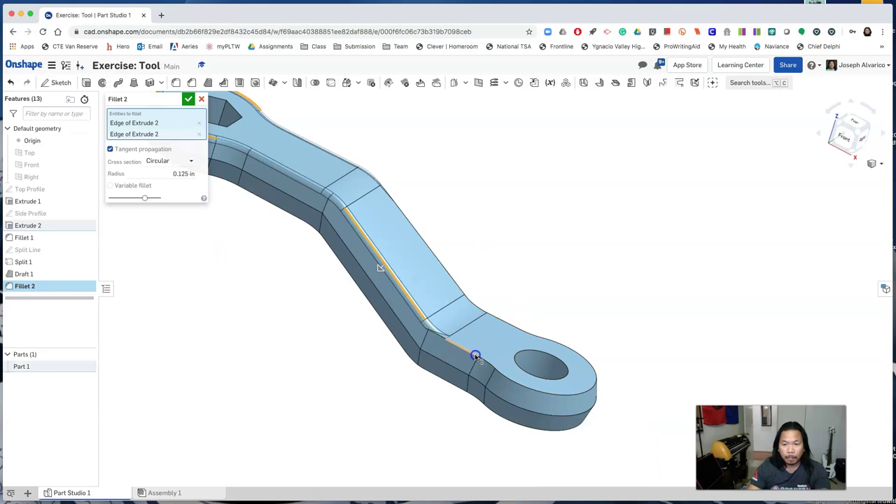
left_click(475, 357)
- Add the outer edges of the tool's underside to the fillet selection and accept the fillet
right_click_drag(386, 386, 450, 286)
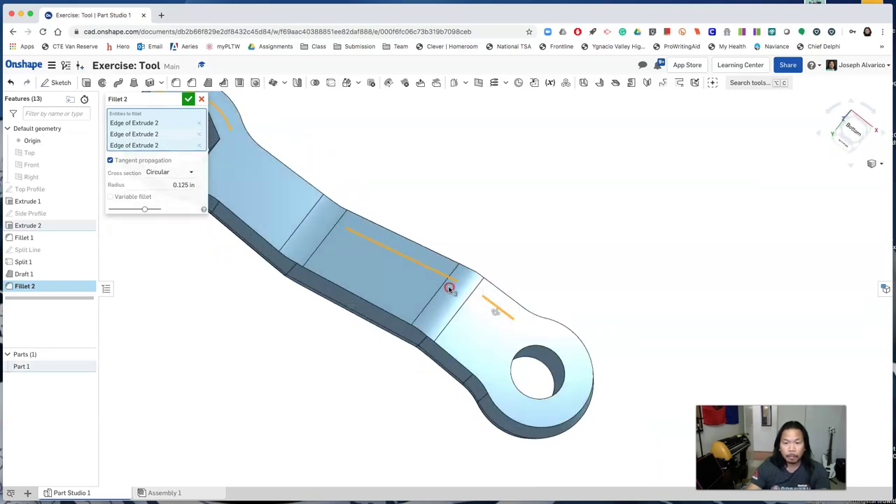
left_click(497, 410)
right_click_drag(394, 314, 489, 300)
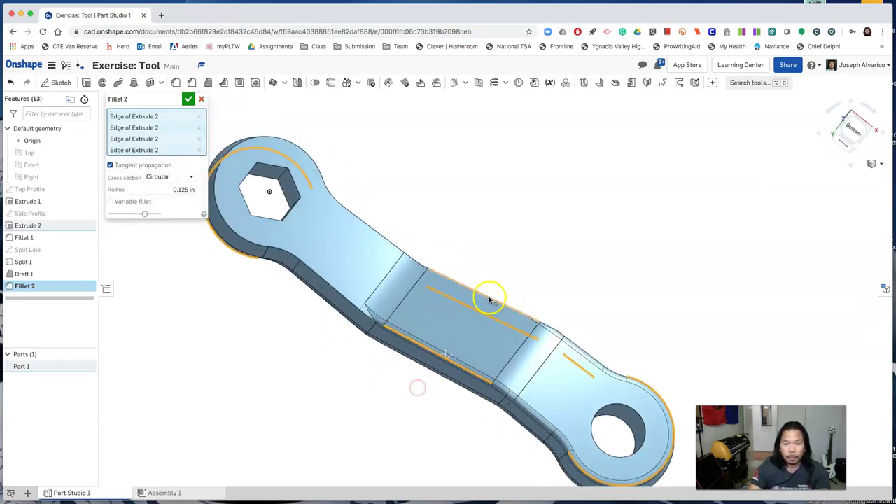
right_click_drag(426, 244, 429, 336)
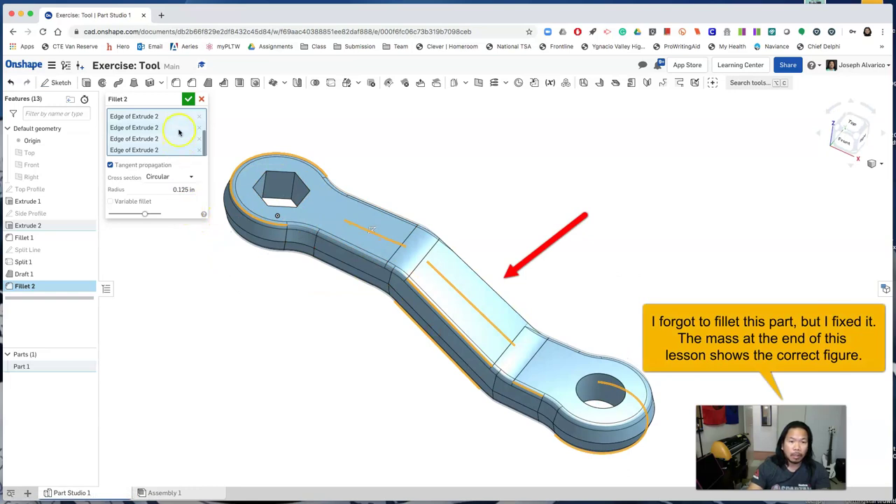
left_click(188, 98)
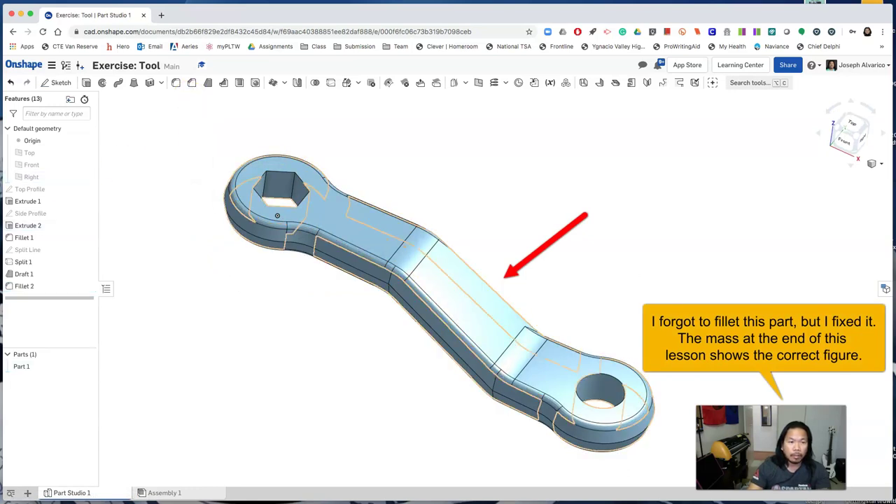
- Start an equal-distance chamfer on the six upper edges of the hexagonal hole and set its distance to 1/32 in
left_click(192, 84)
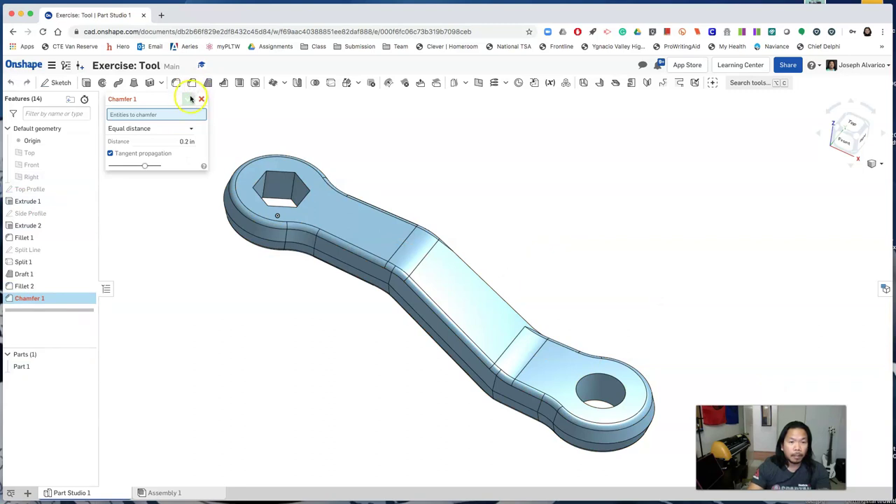
scroll(332, 160, "up", 2)
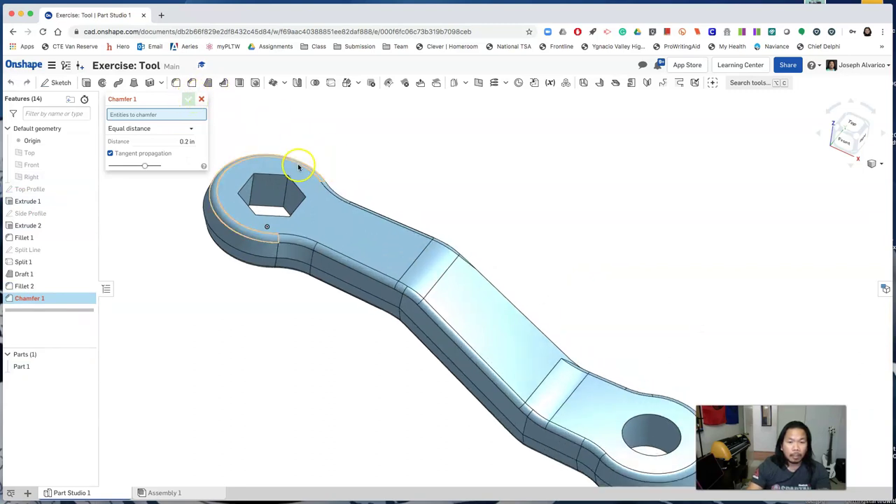
left_click(284, 177)
left_click(301, 186)
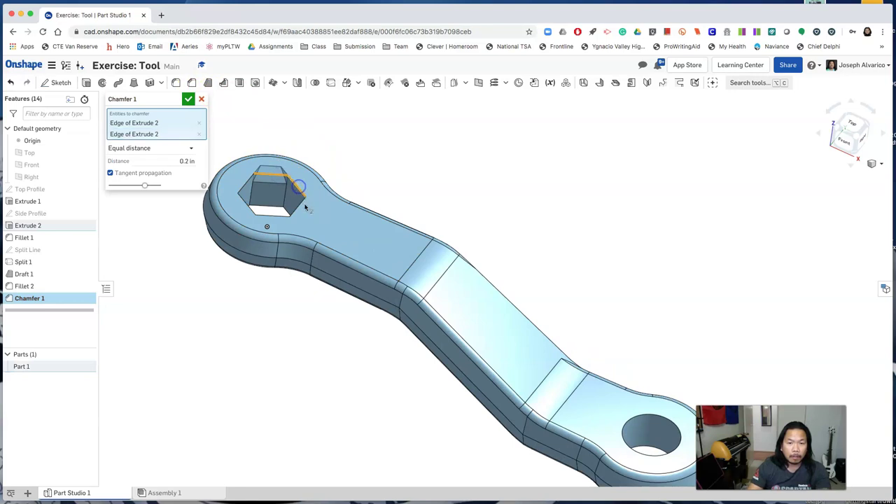
left_click(296, 208)
left_click(260, 214)
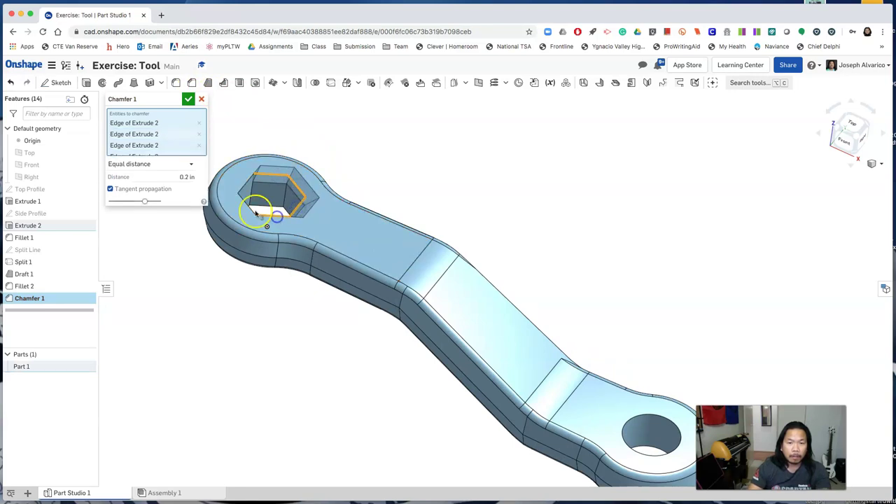
left_click(248, 208)
left_click(246, 194)
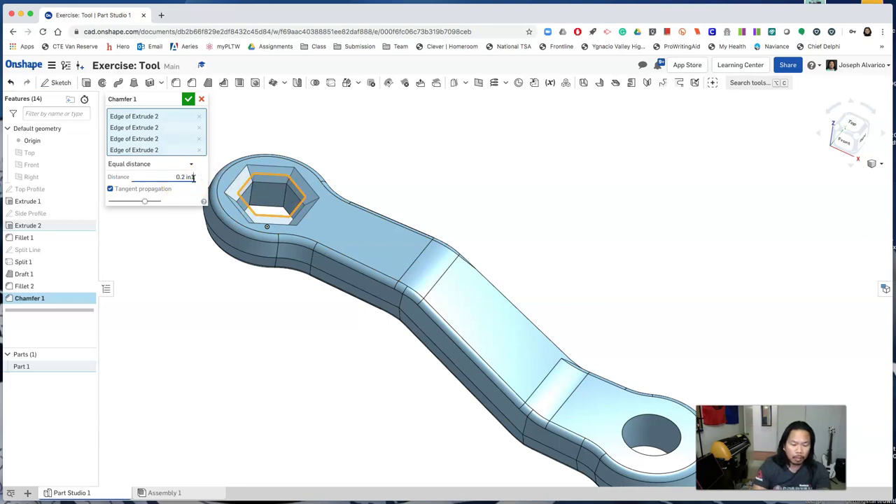
type("0.")
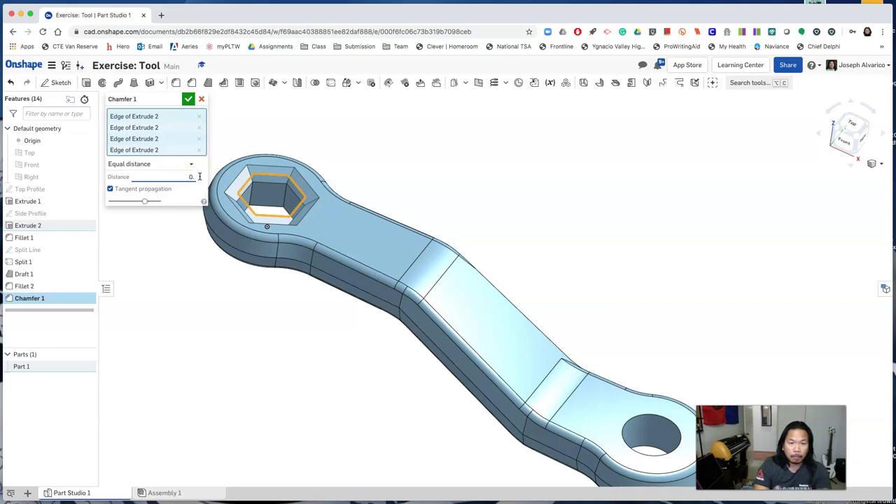
key("Return")
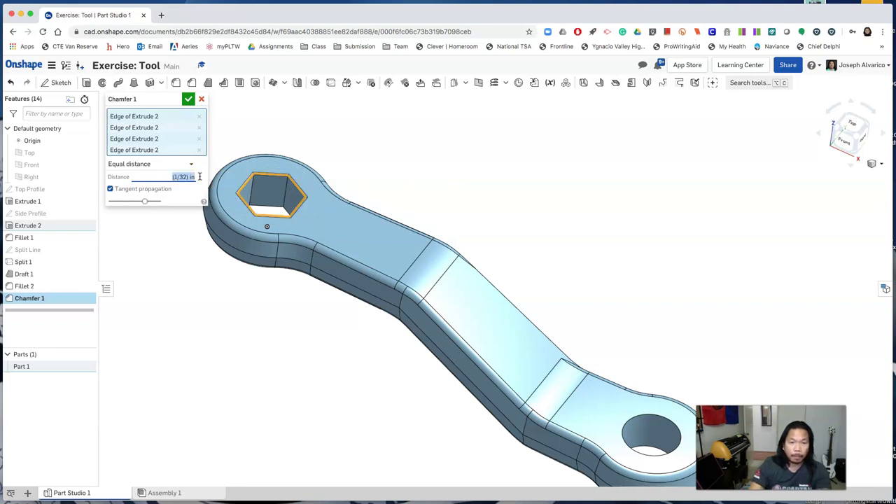
- Add the hexagonal hole's underside edges and both rims of the round hole to the chamfer, and accept it
right_click_drag(286, 306, 334, 186)
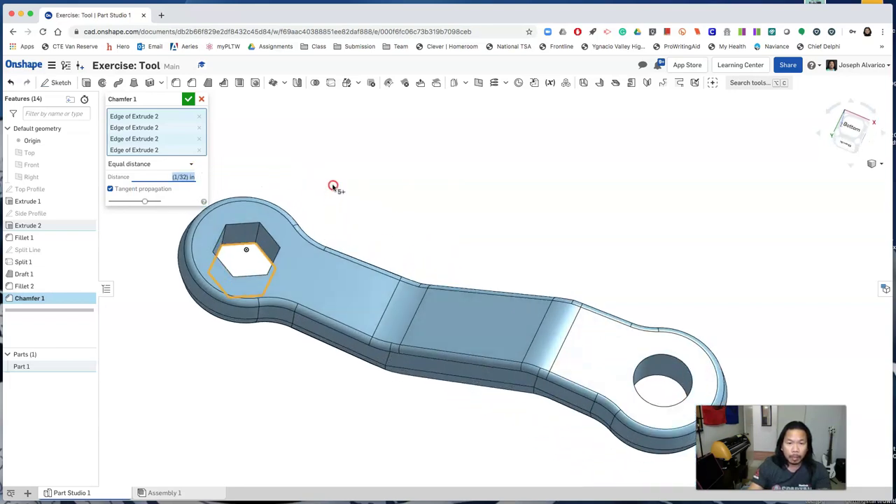
left_click(245, 222)
left_click(220, 239)
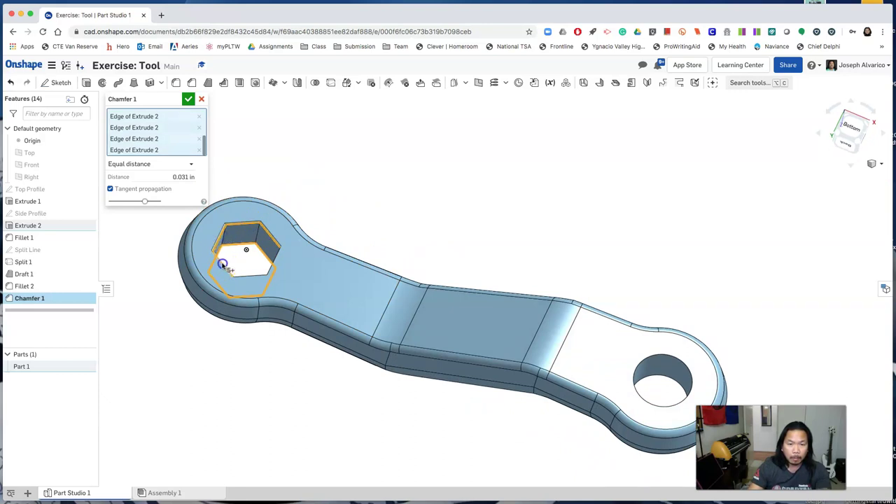
left_click(250, 276)
middle_click_drag(506, 252, 387, 200)
right_click_drag(475, 211, 350, 205)
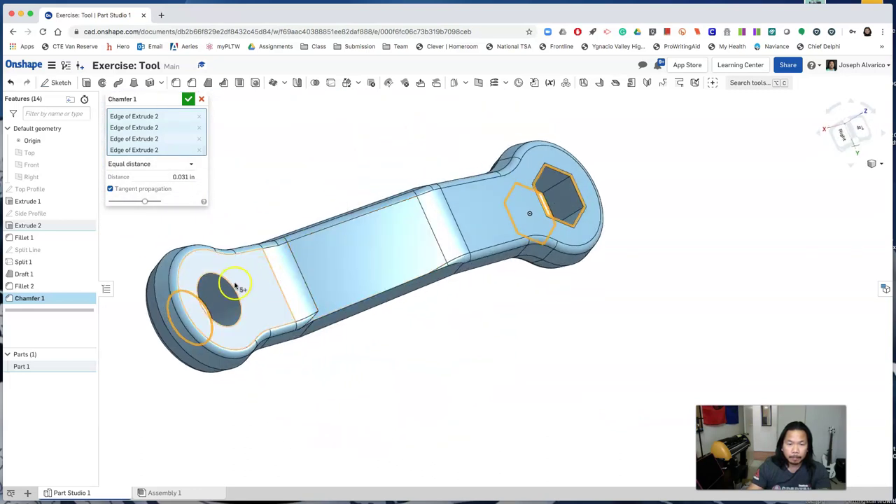
left_click(237, 284)
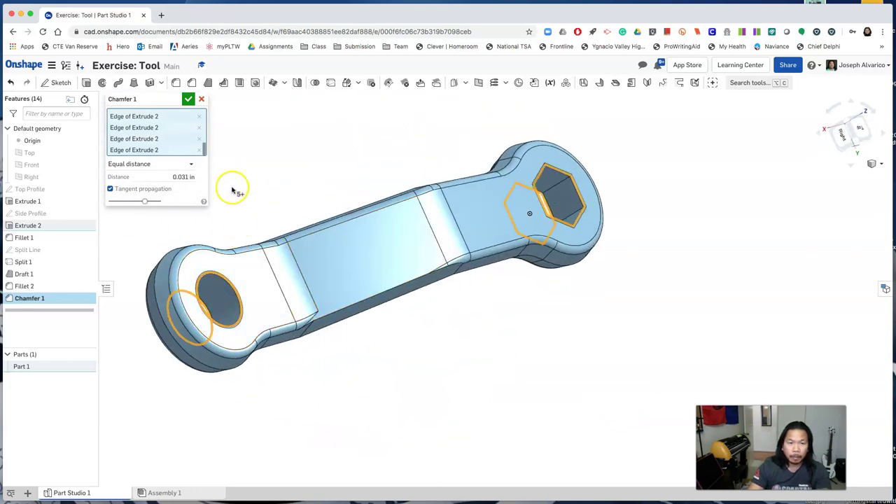
left_click(189, 100)
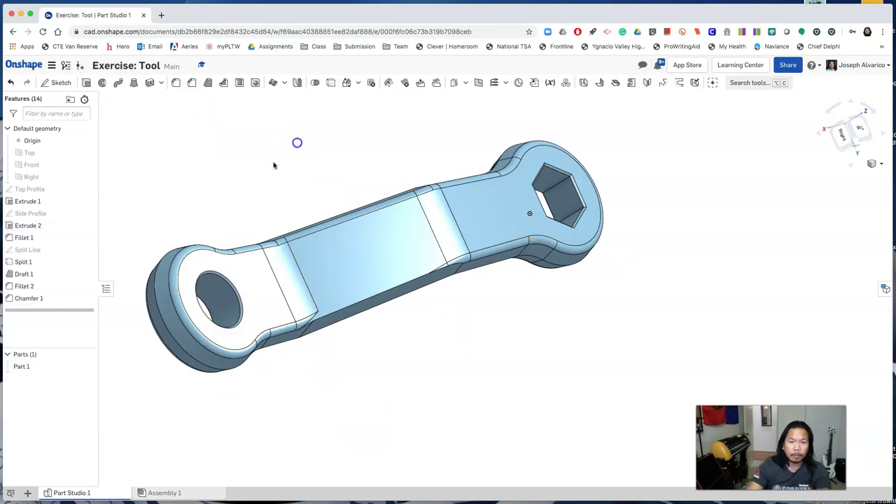
- Return the model to an isometric view and rename the part as Tool
right_click_drag(297, 142, 374, 188)
right_click(387, 153)
left_click(412, 188)
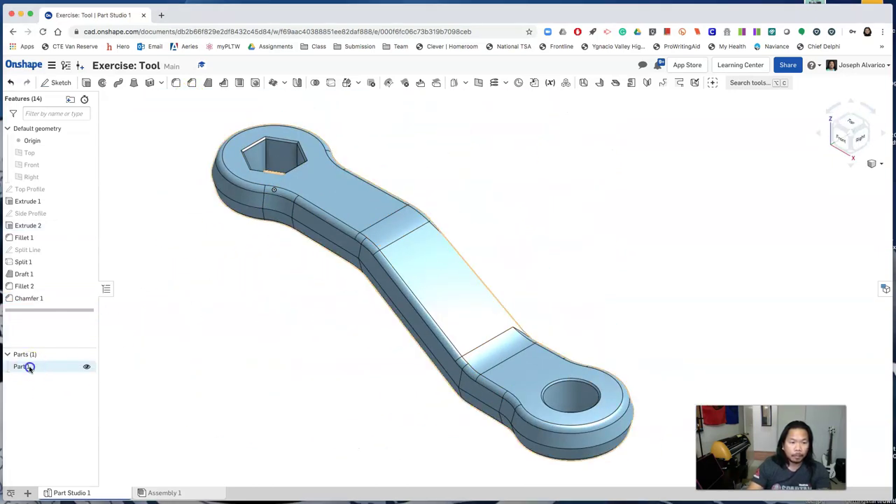
right_click(55, 369)
left_click(87, 240)
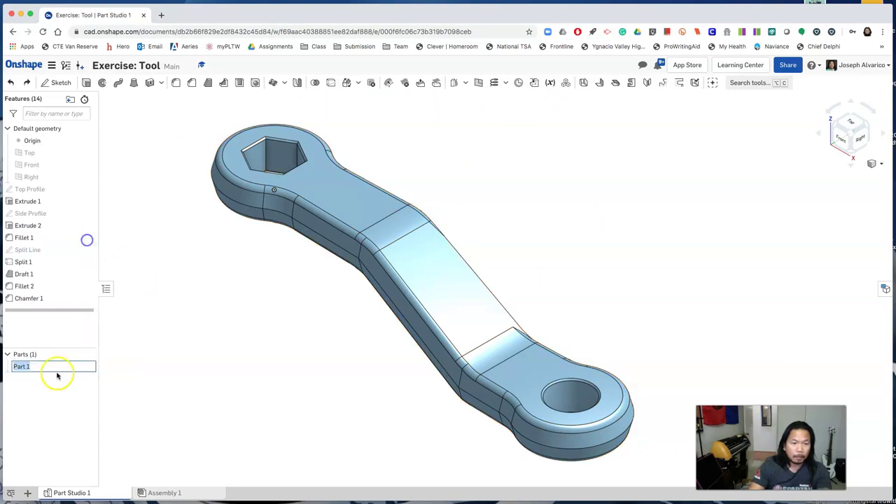
type("R")
key("BackSpace")
type("Tool")
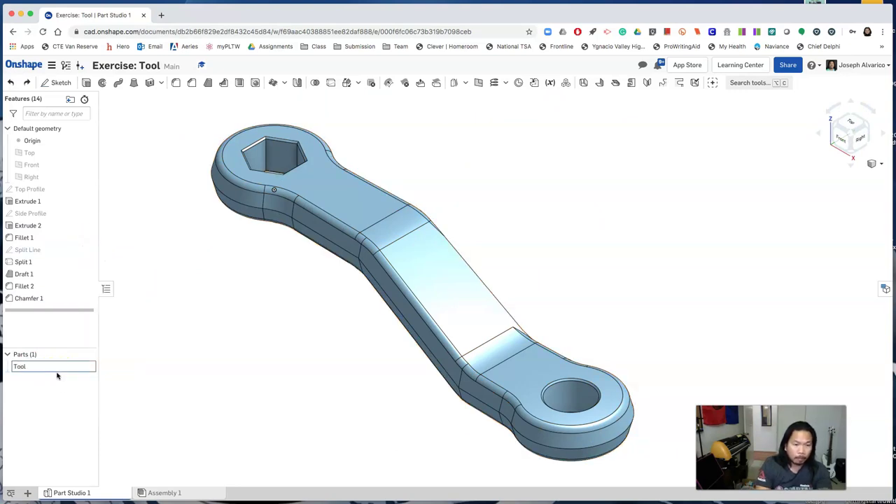
key("Return")
- Assign the material Steel from the Onshape Material Library to the Tool part
right_click(38, 366)
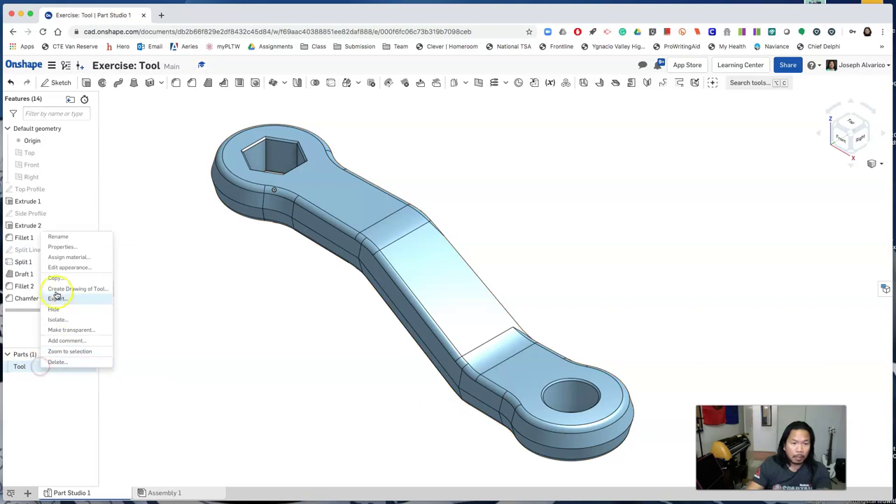
left_click(70, 256)
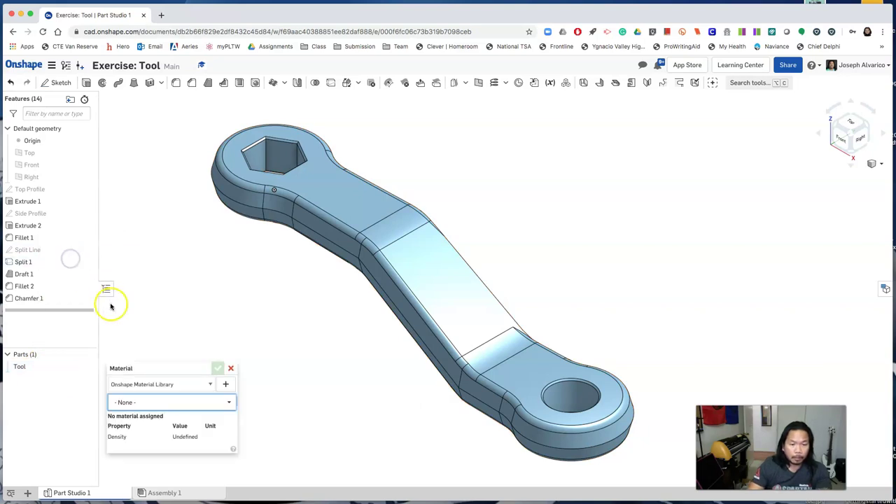
left_click(148, 406)
type("steel")
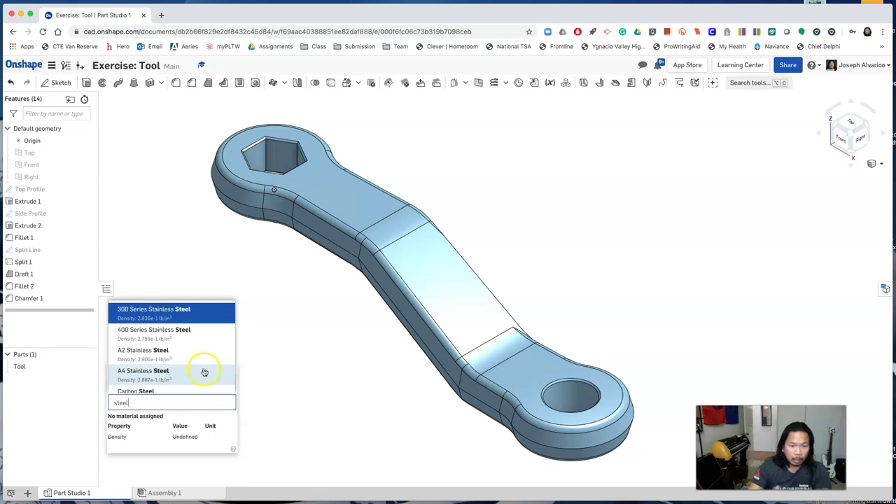
scroll(199, 371, "down", 5)
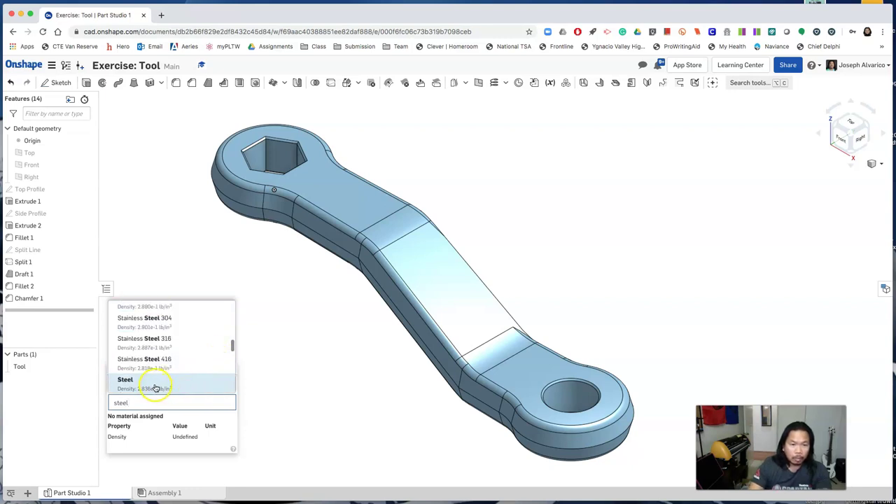
left_click(157, 383)
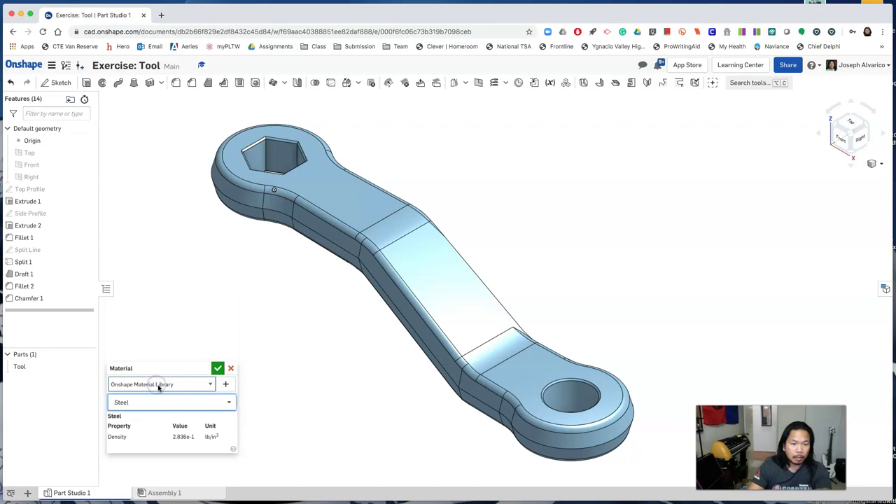
left_click(217, 368)
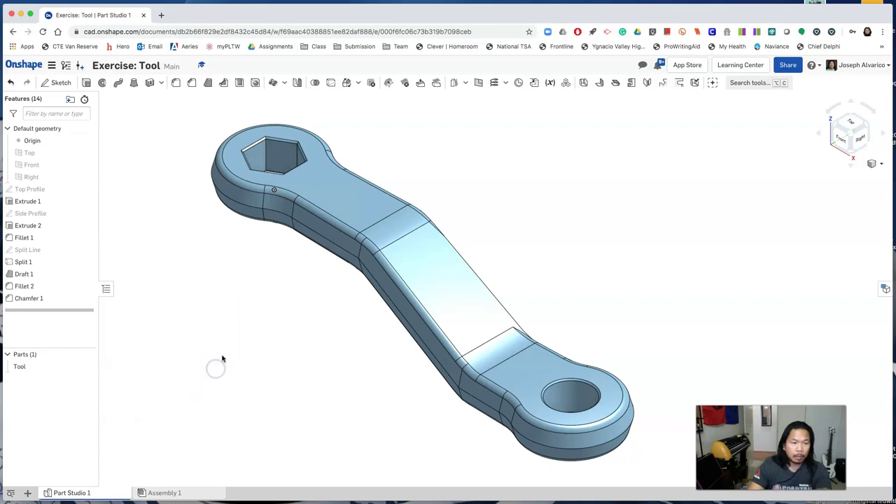
- Examine the mass properties of the Tool part
left_click(28, 367)
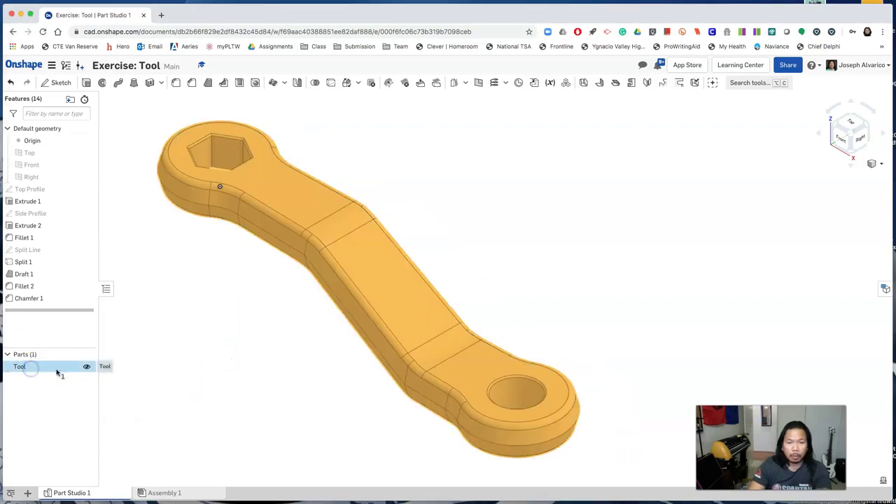
left_click(883, 480)
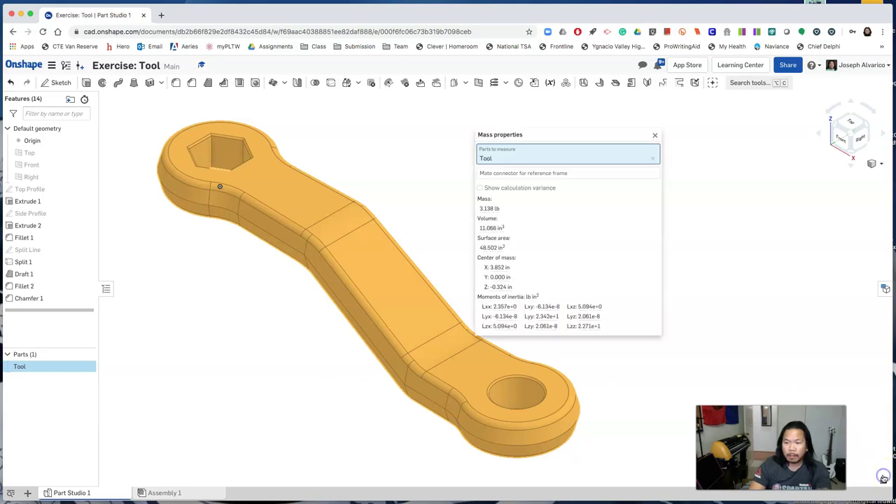